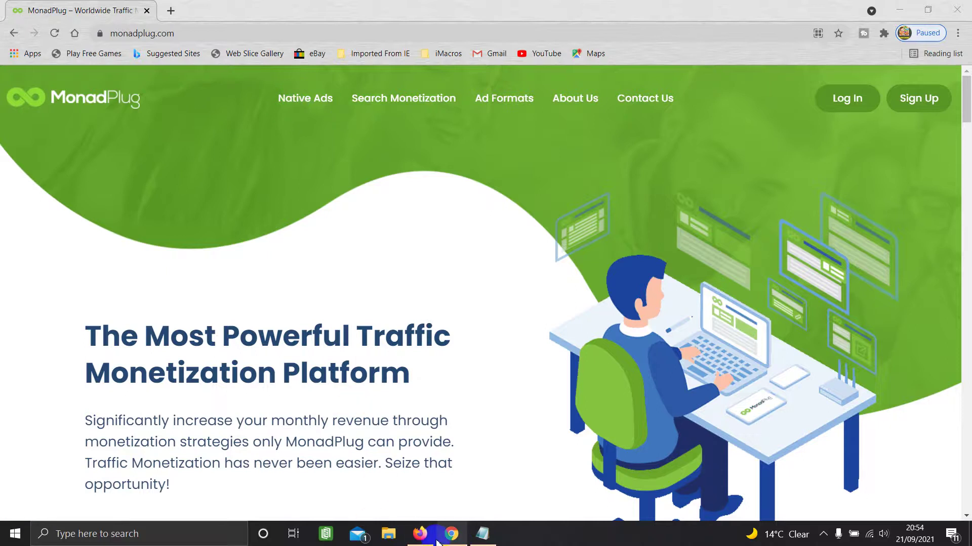
Step: Switch to Firefox and examine the native ad blocks below the ButOSX post on oxkos.com
click(420, 534)
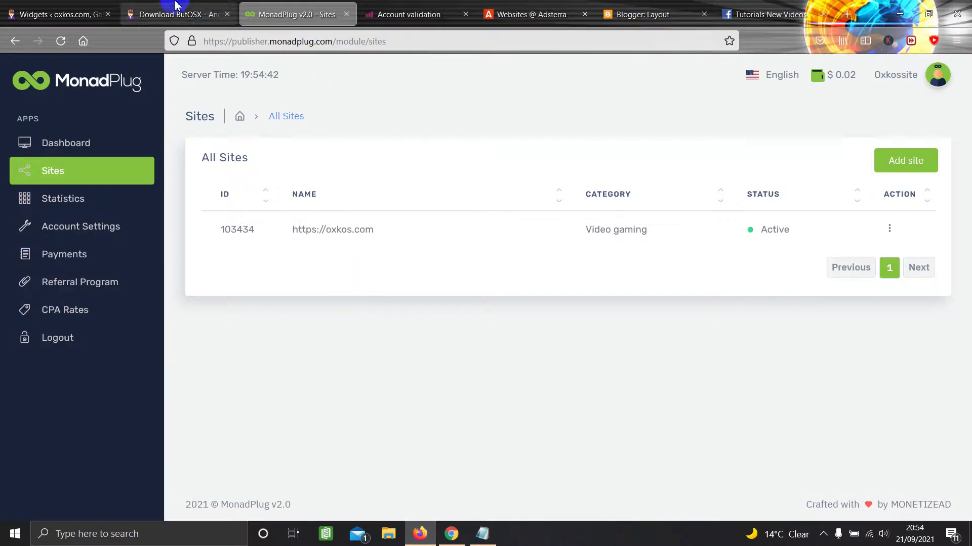
click(145, 6)
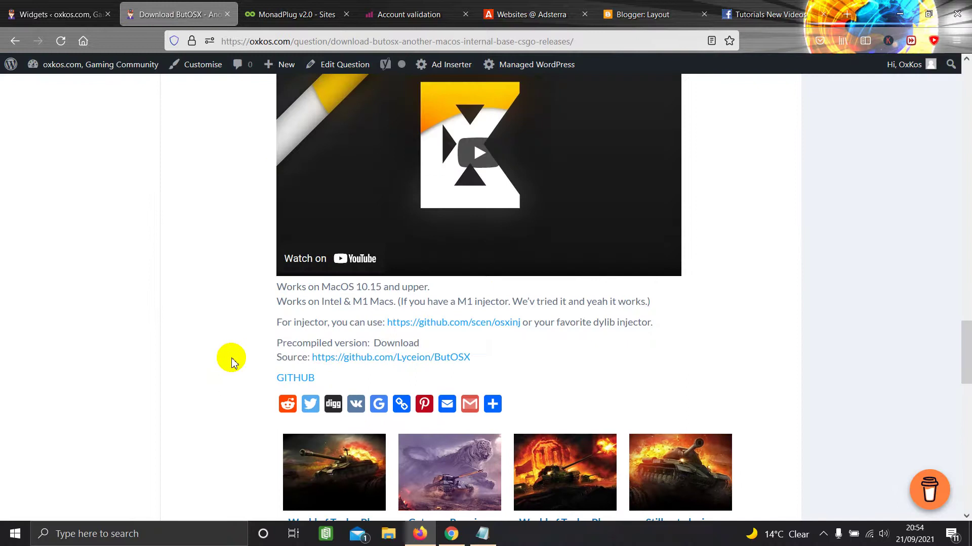
scroll(228, 358, down, 4)
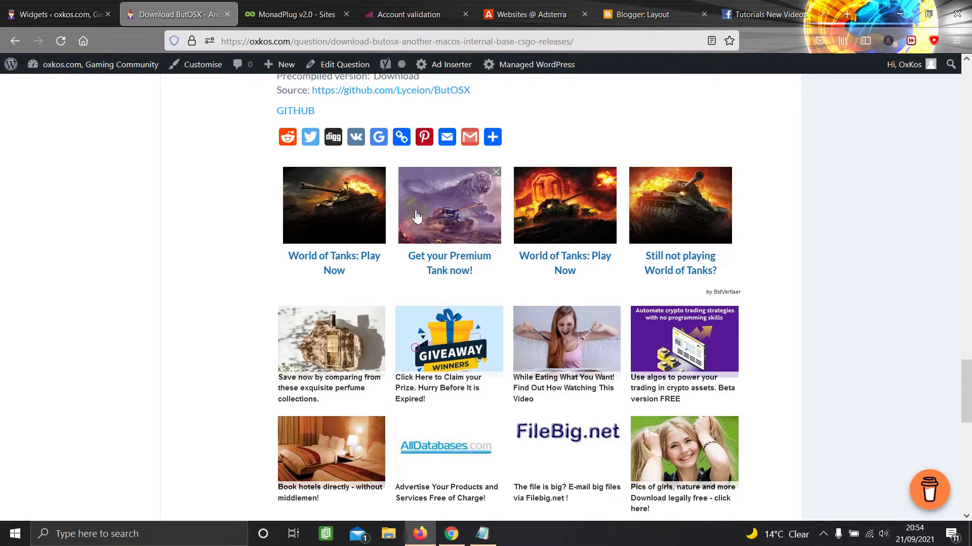
click(386, 238)
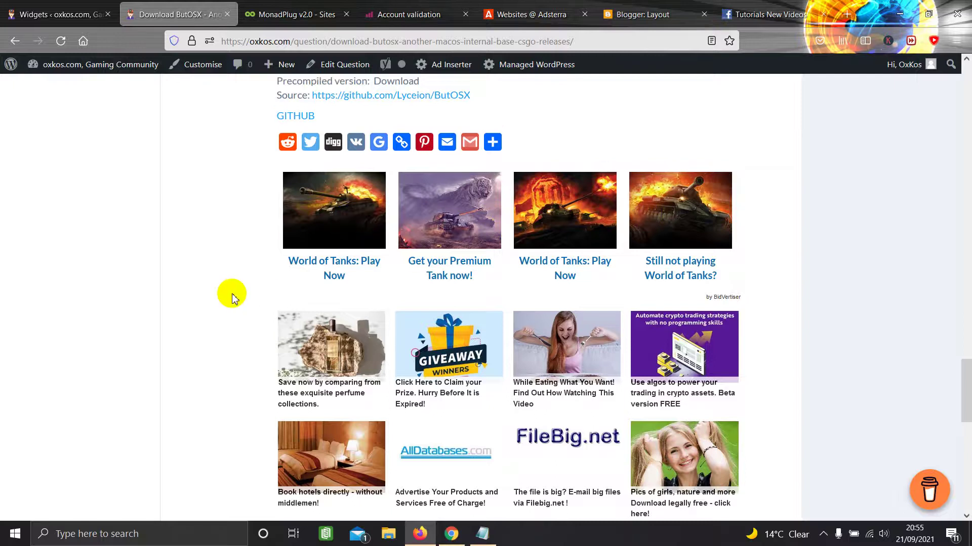
scroll(231, 296, up, 5)
scroll(232, 296, up, 20)
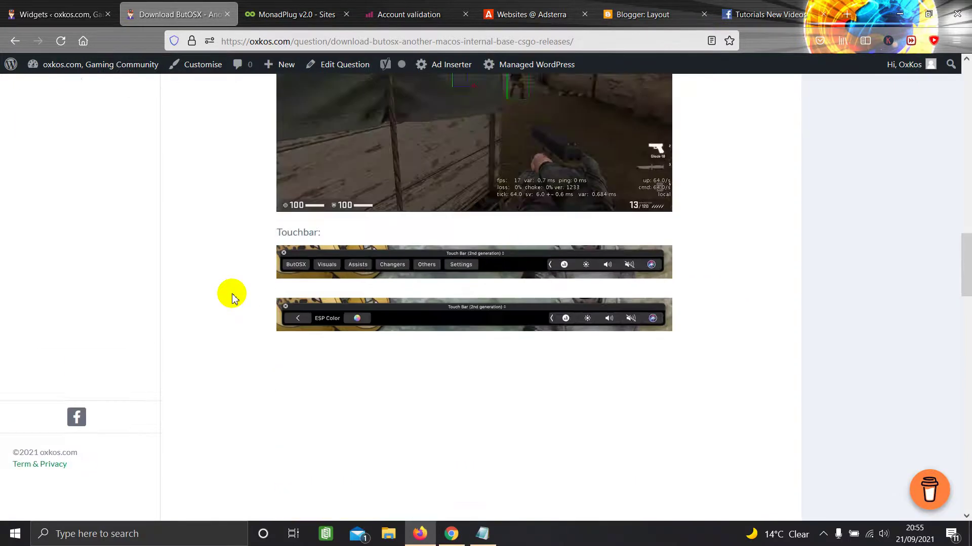
scroll(837, 109, up, 10)
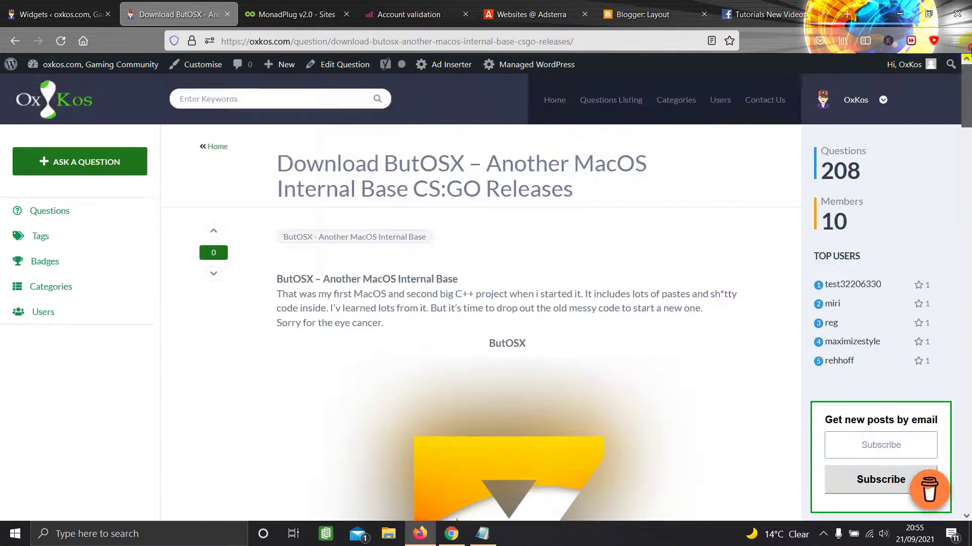
scroll(837, 110, down, 4)
scroll(607, 109, up, 4)
Step: Open the Phasmo Icetrix 4.2 post from the oxkos.com home page and examine the ads beneath it
click(47, 103)
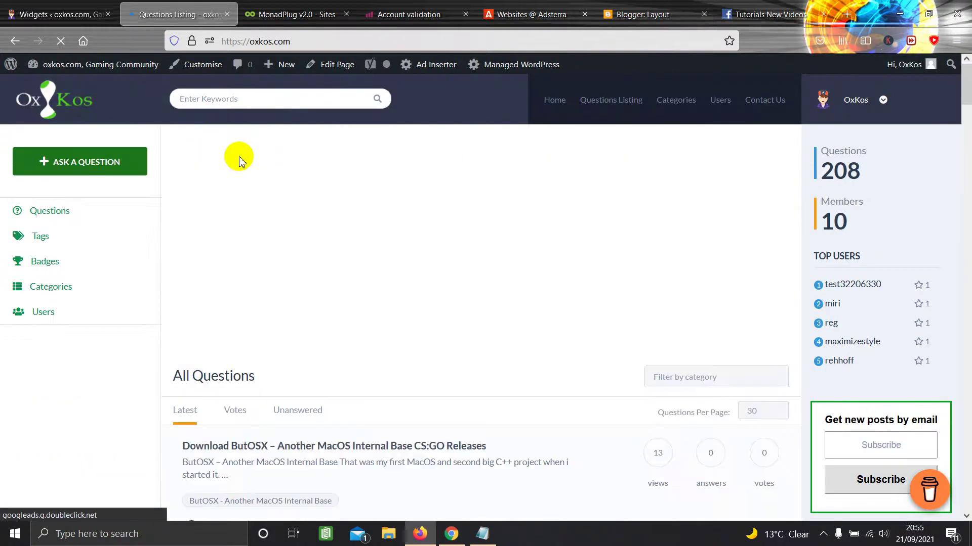
scroll(123, 275, down, 6)
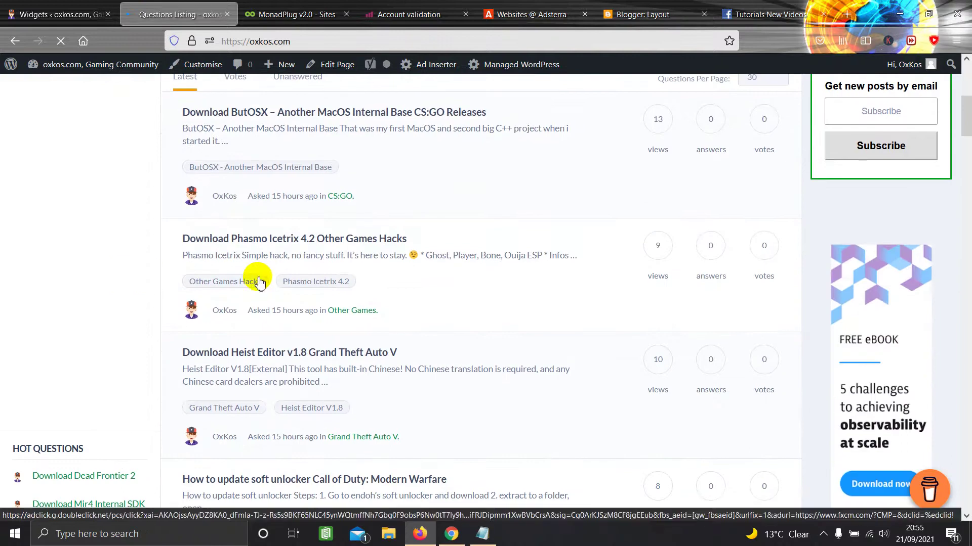
click(360, 239)
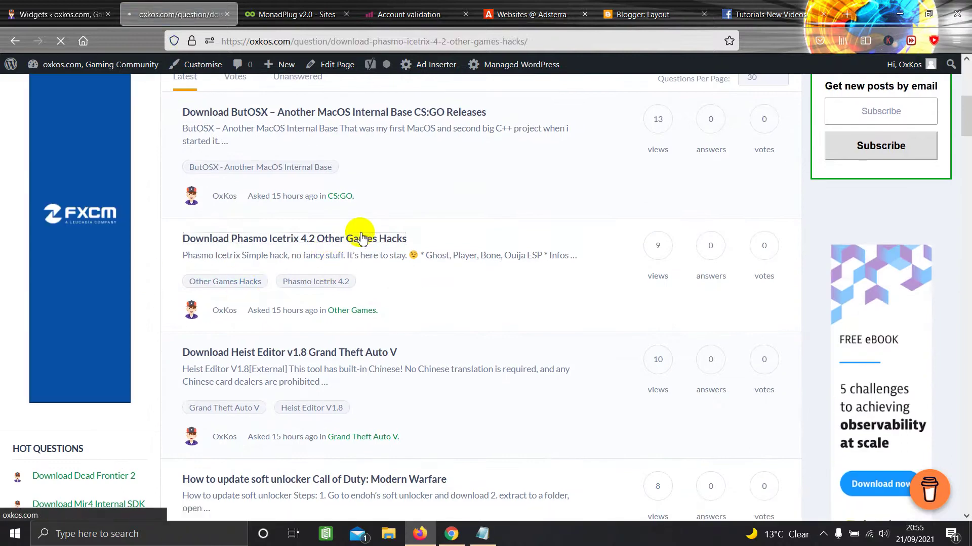
scroll(228, 336, down, 8)
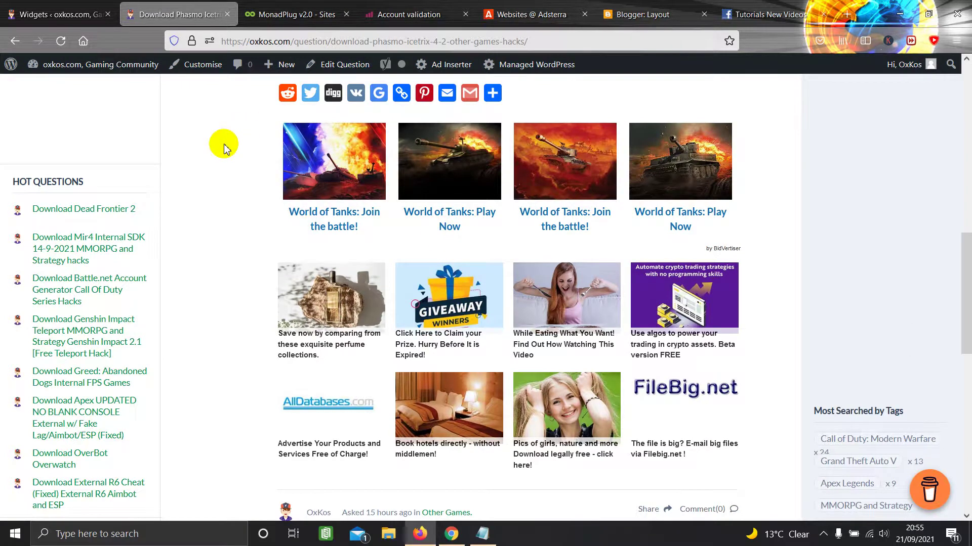
Step: Compare the MonadPlug sites list with the Adcash domain verification and Adsterra websites pages
click(284, 14)
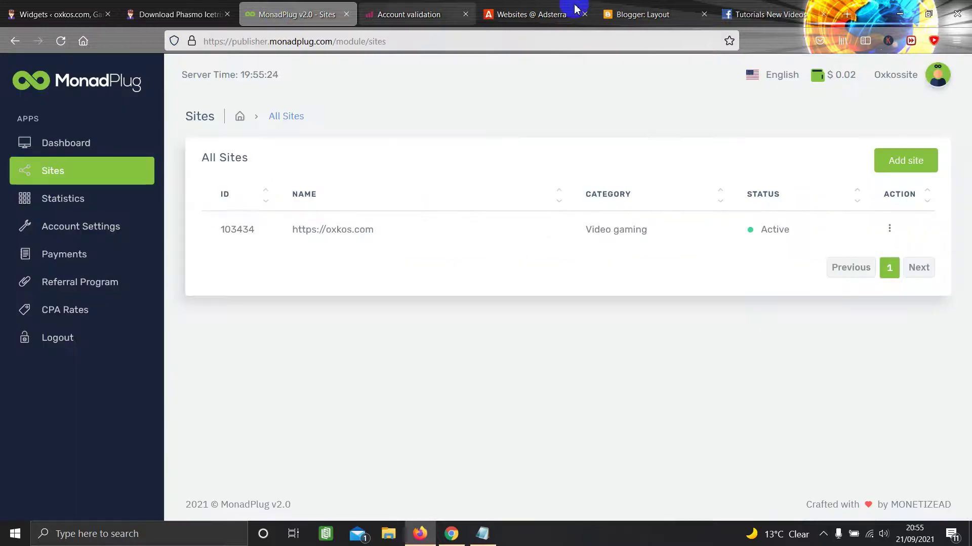
click(424, 15)
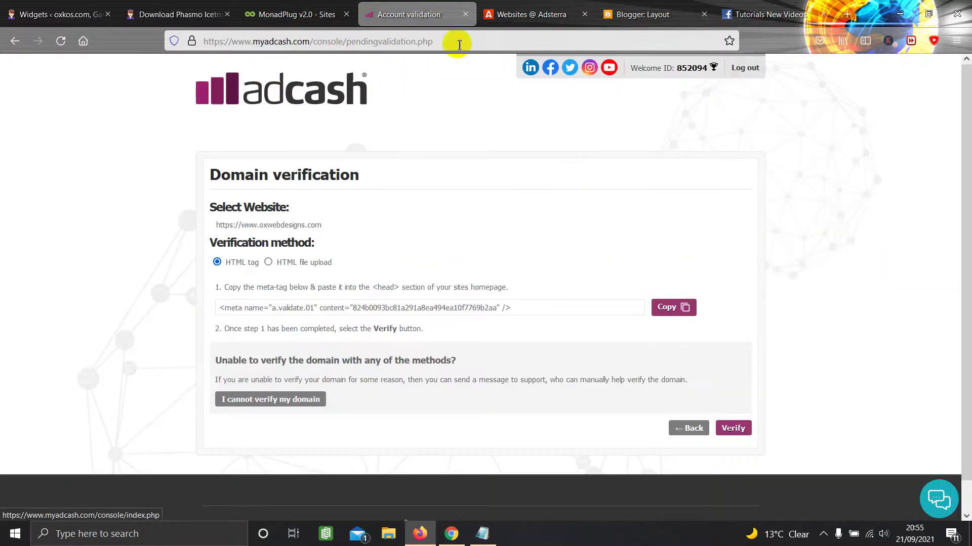
click(507, 23)
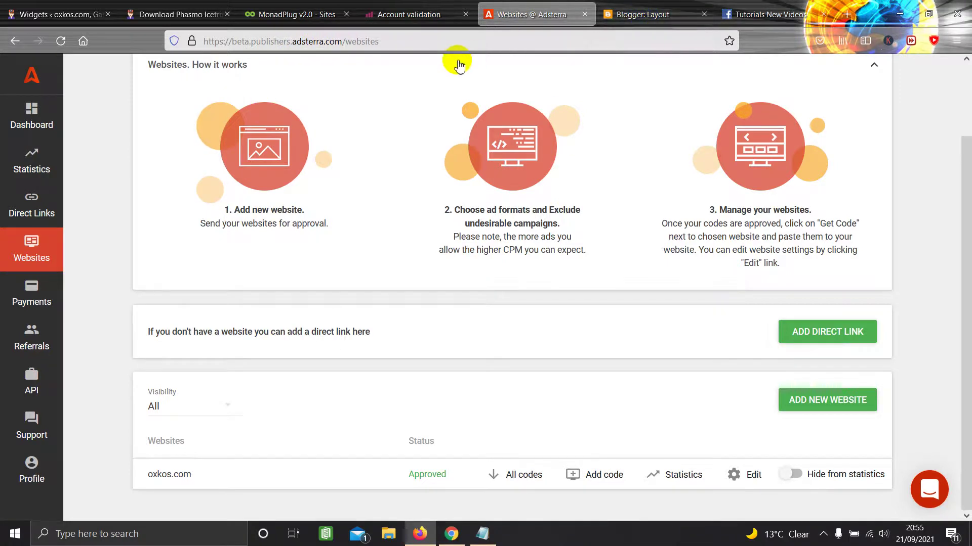
Step: Return to the MonadPlug publisher account and view its payments history
click(263, 12)
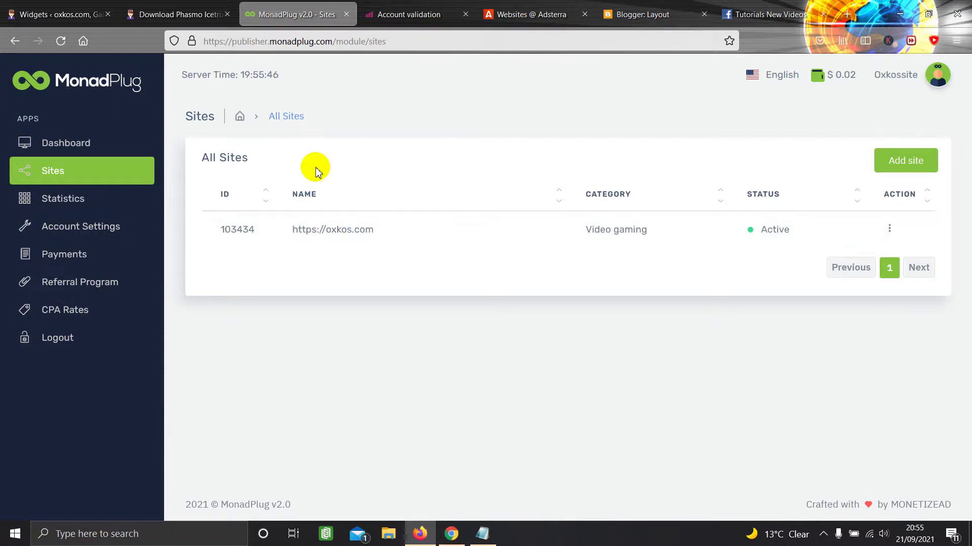
click(70, 261)
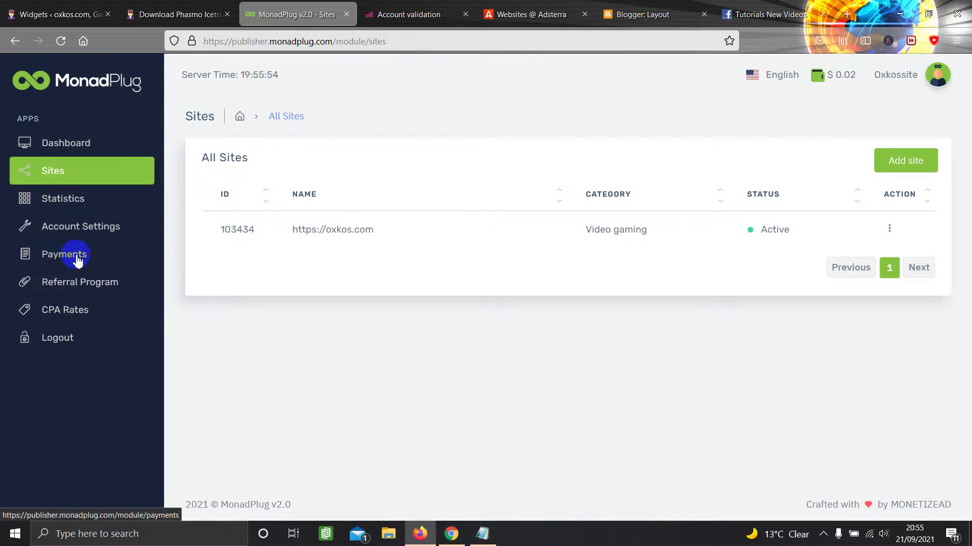
click(77, 259)
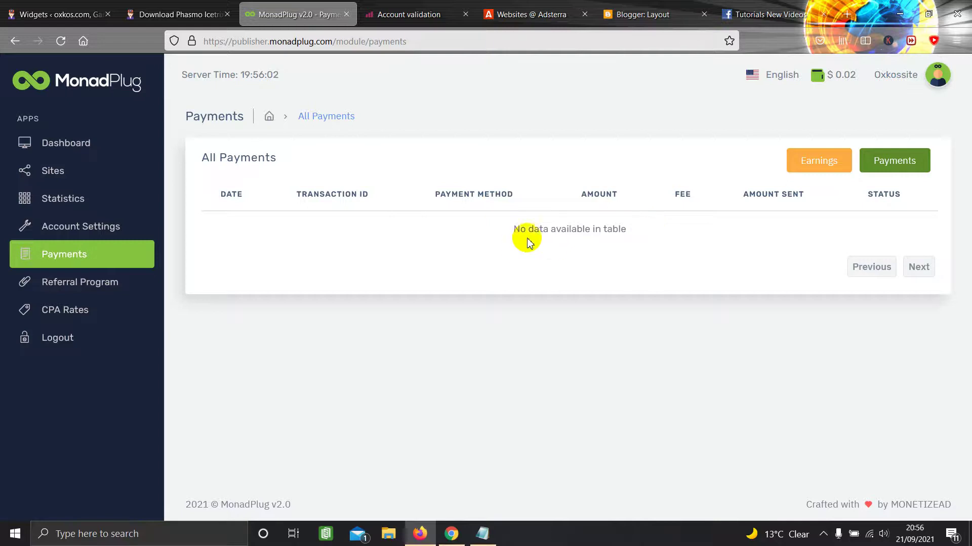
Step: Open the Payment Method section of the MonadPlug account settings and review the payee contact information
click(97, 231)
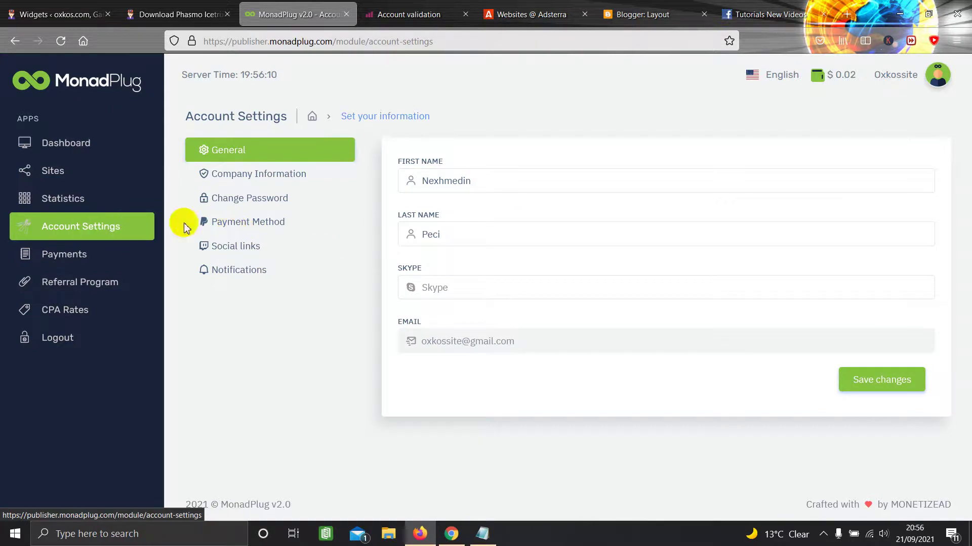
click(217, 220)
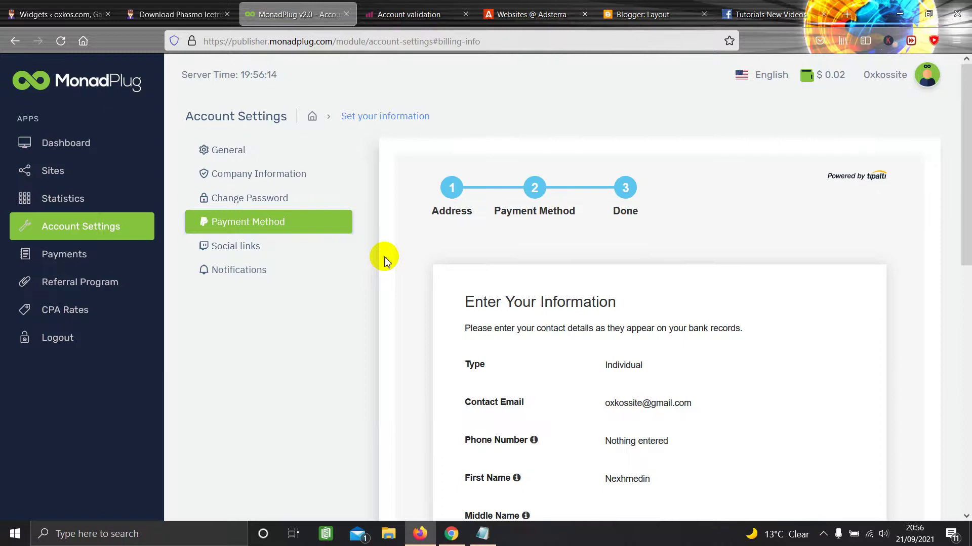
scroll(384, 261, down, 3)
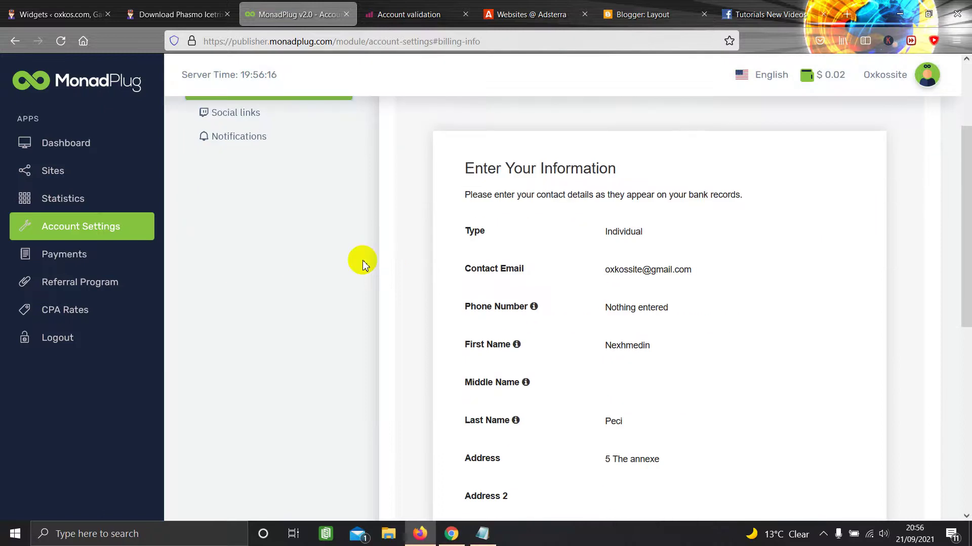
scroll(362, 264, up, 3)
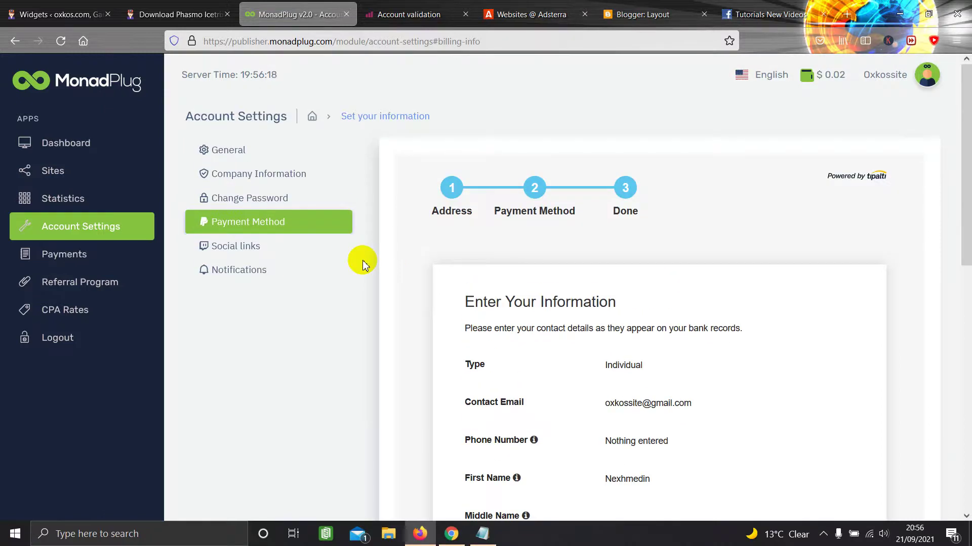
scroll(362, 264, down, 9)
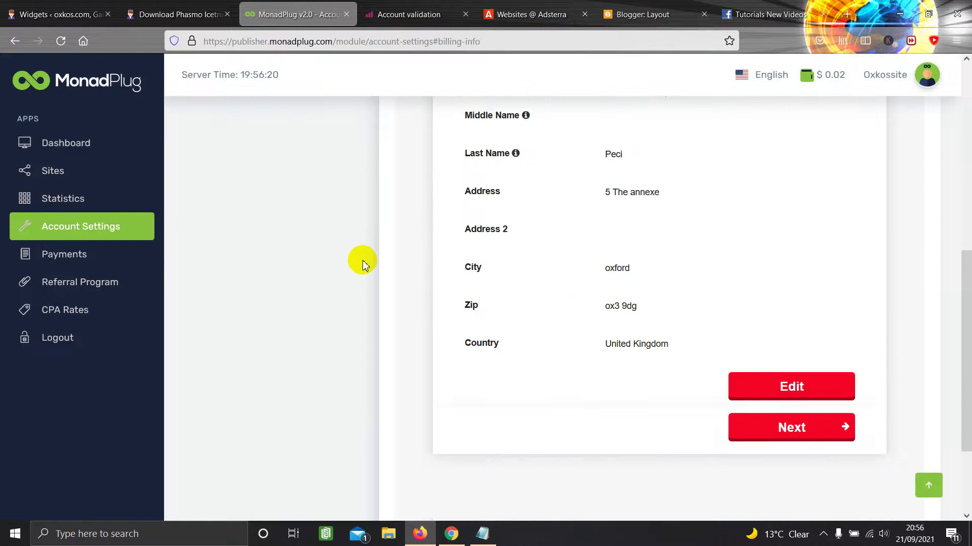
Step: Open the payee contact details for editing, continue to the payment method stage and show the available payment methods
click(764, 386)
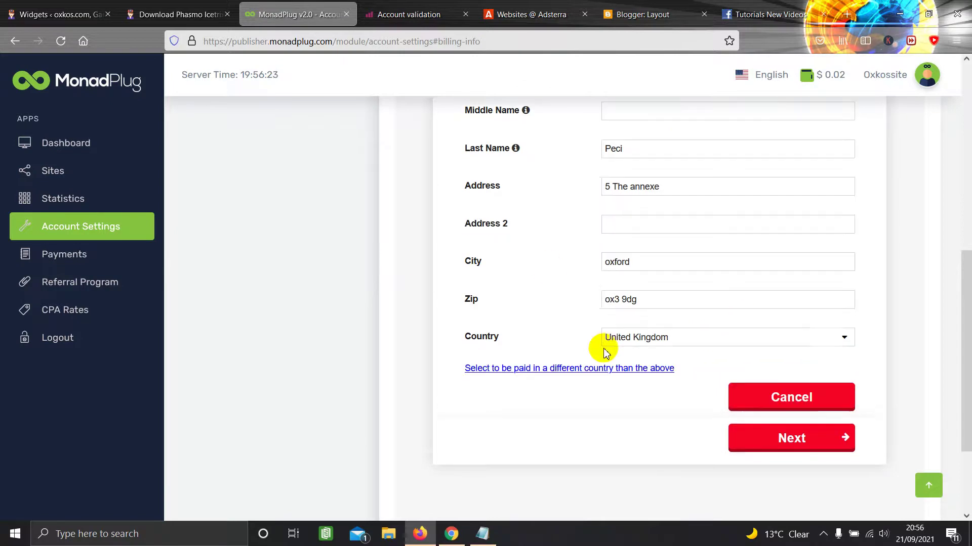
click(770, 445)
scroll(650, 404, down, 5)
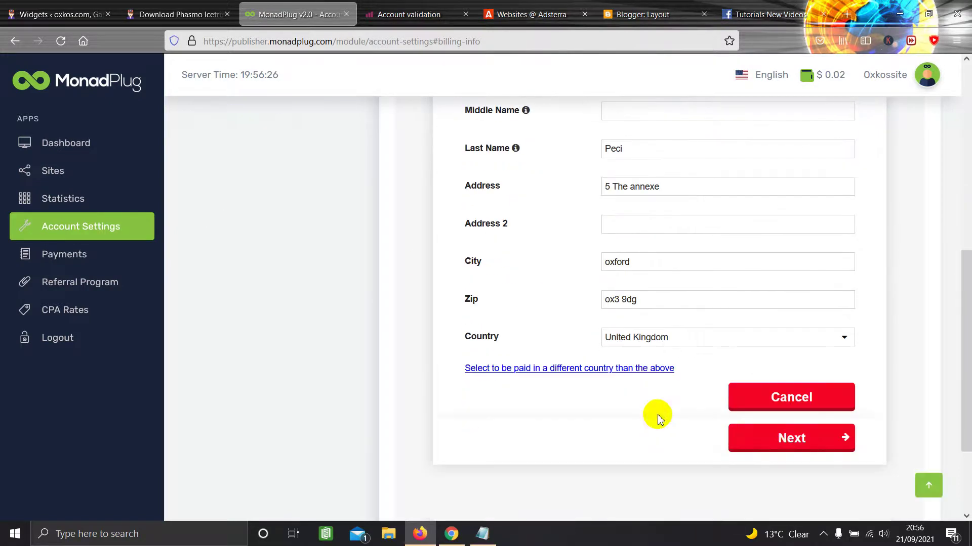
click(770, 438)
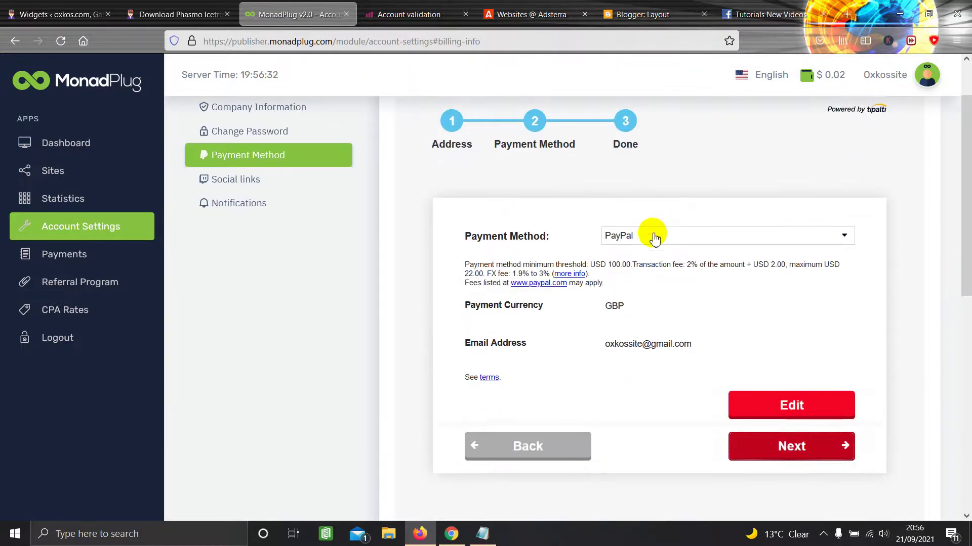
click(653, 236)
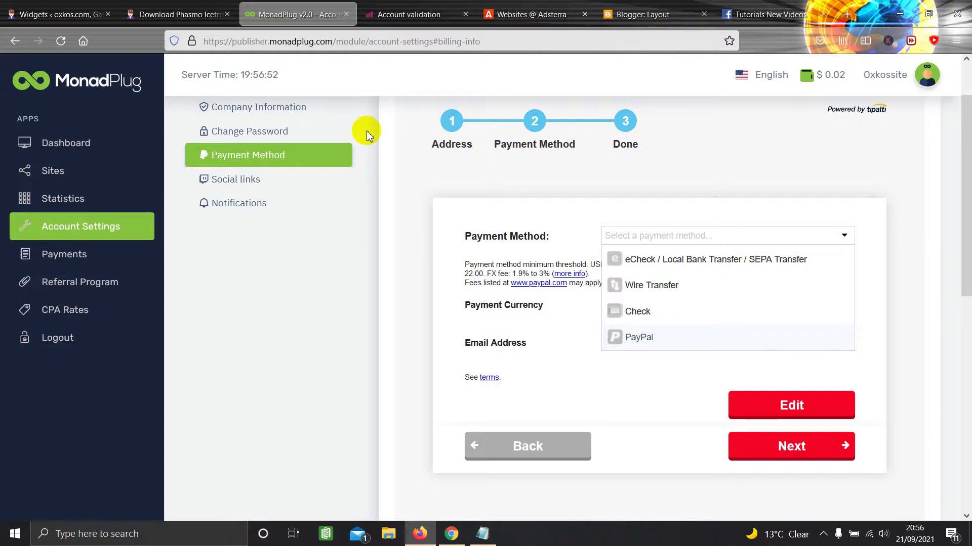
Step: Examine Adsterra's payment rules, highlighting the Tether, Bitcoin and wire transfer fees
click(202, 16)
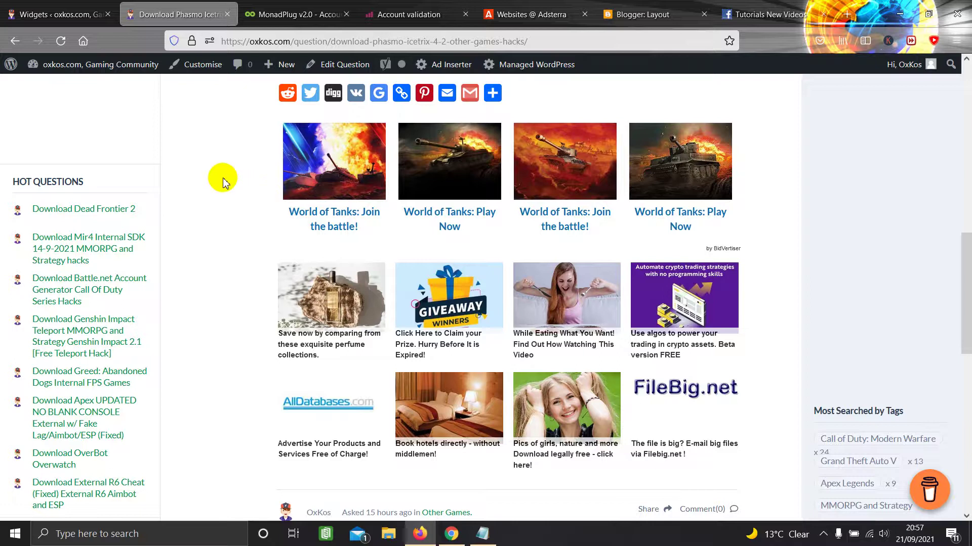
click(545, 16)
click(29, 306)
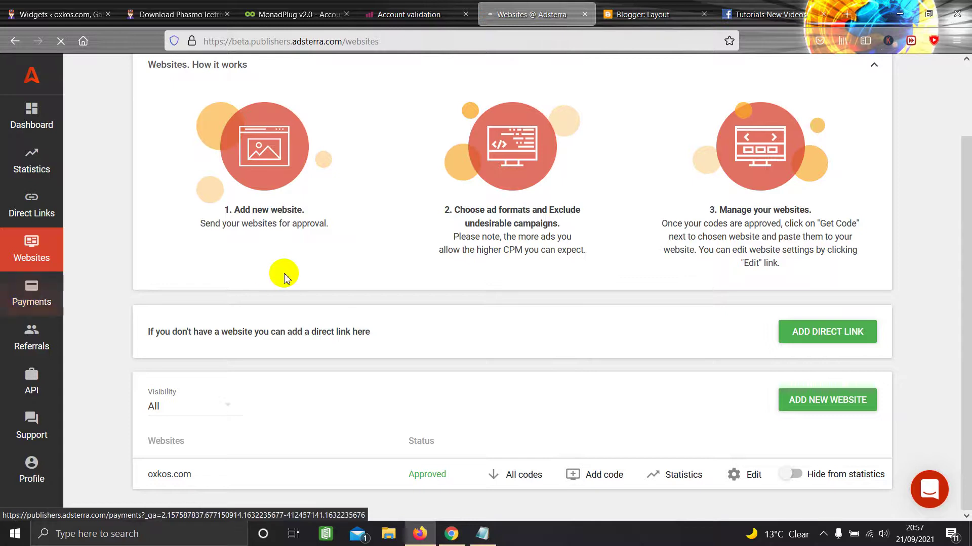
scroll(284, 277, down, 2)
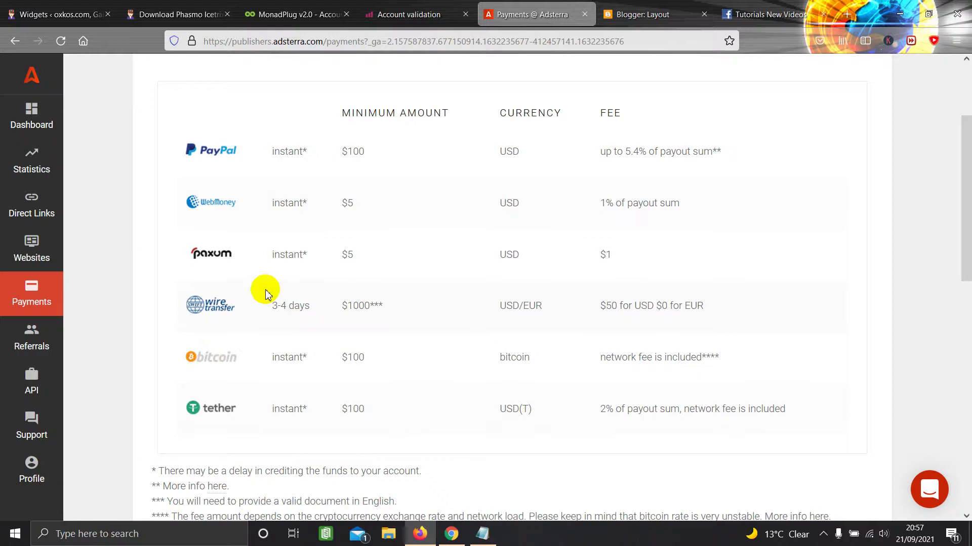
drag(598, 410, 786, 411)
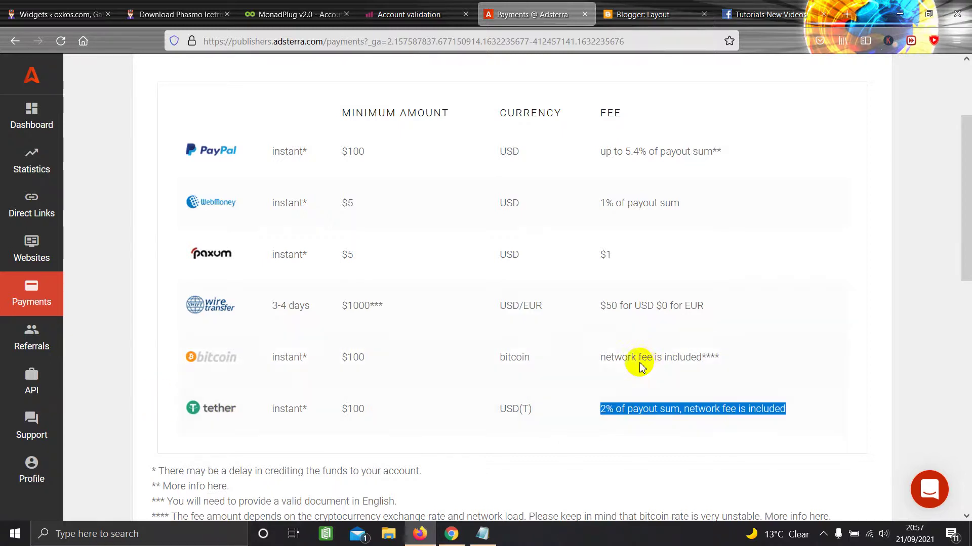
drag(606, 360, 685, 362)
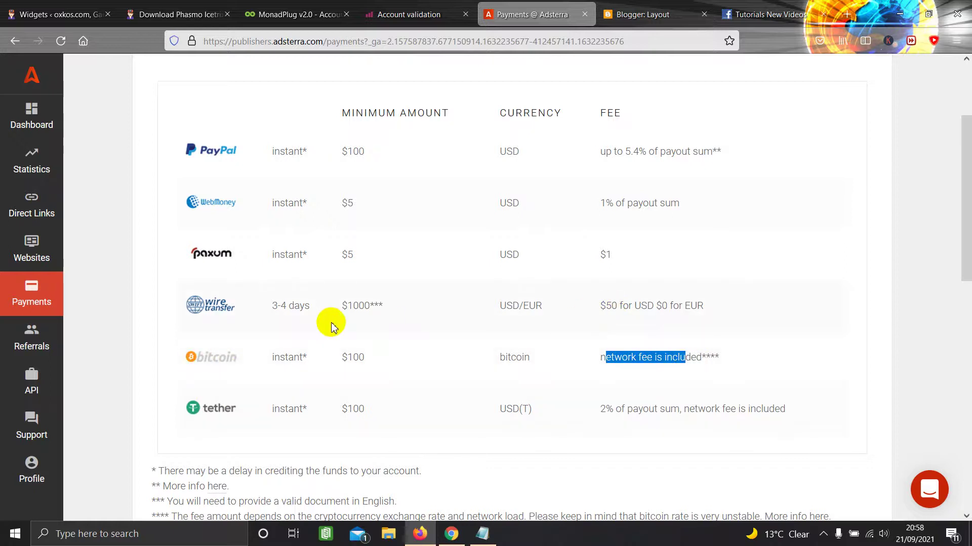
drag(663, 308, 707, 308)
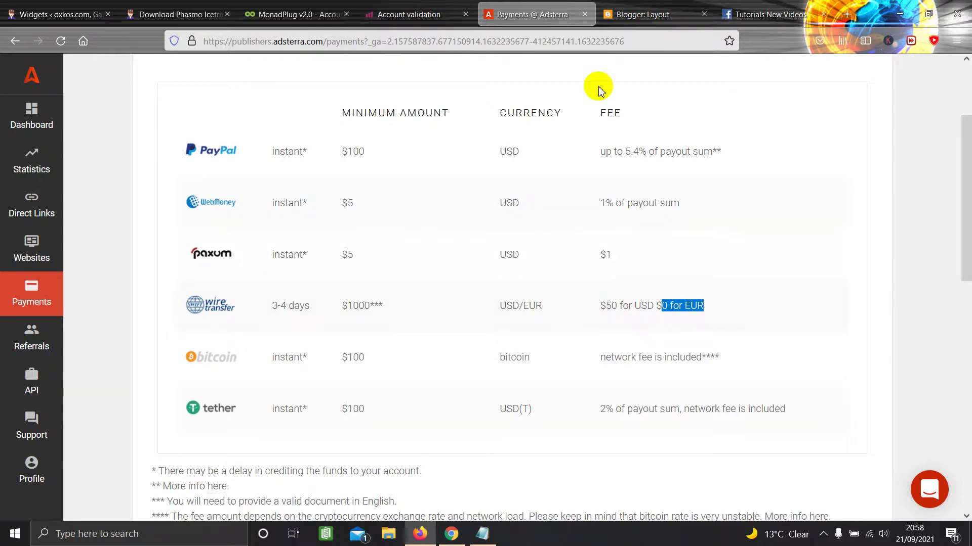
scroll(268, 106, up, 3)
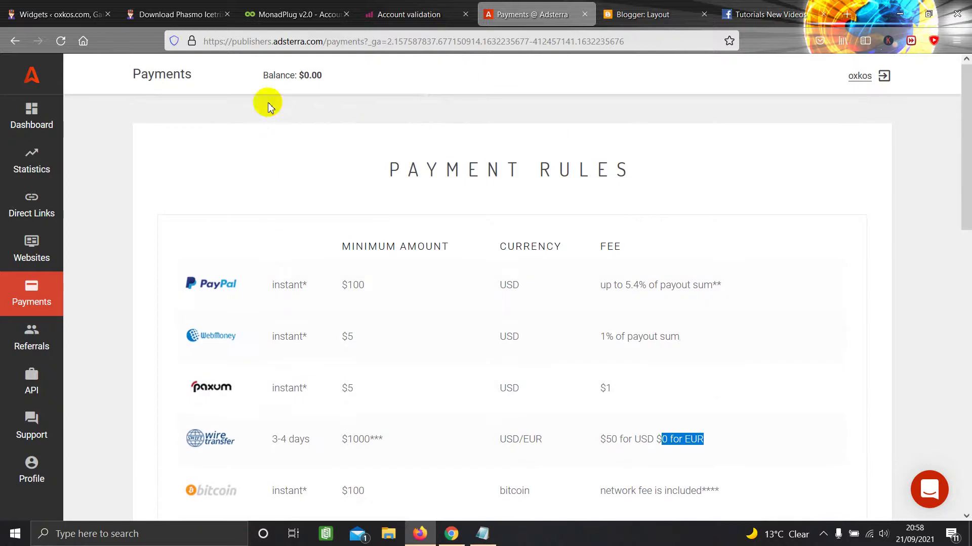
Step: Return to the MonadPlug account settings, switch to Chrome and open the publisher sign-up form from the monadplug.com homepage
click(279, 14)
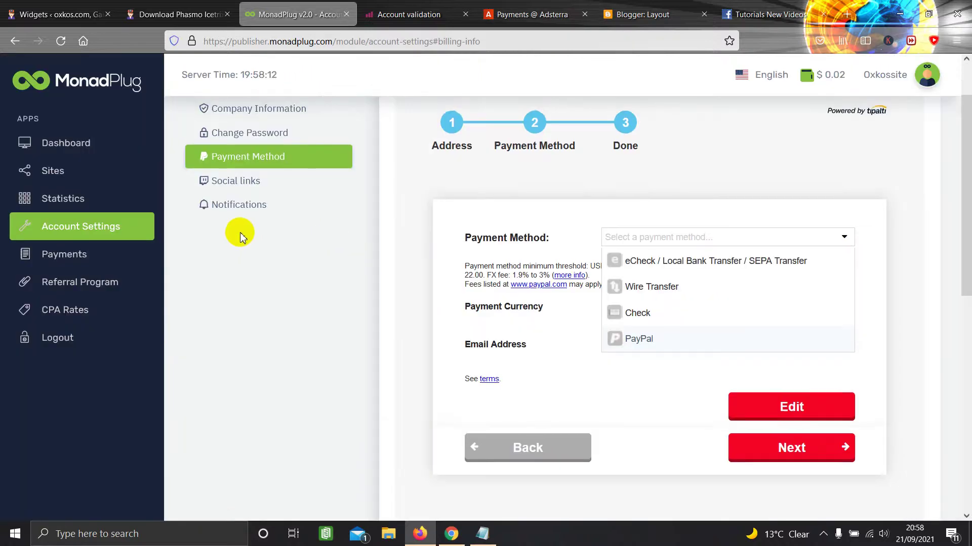
scroll(240, 234, up, 2)
click(452, 534)
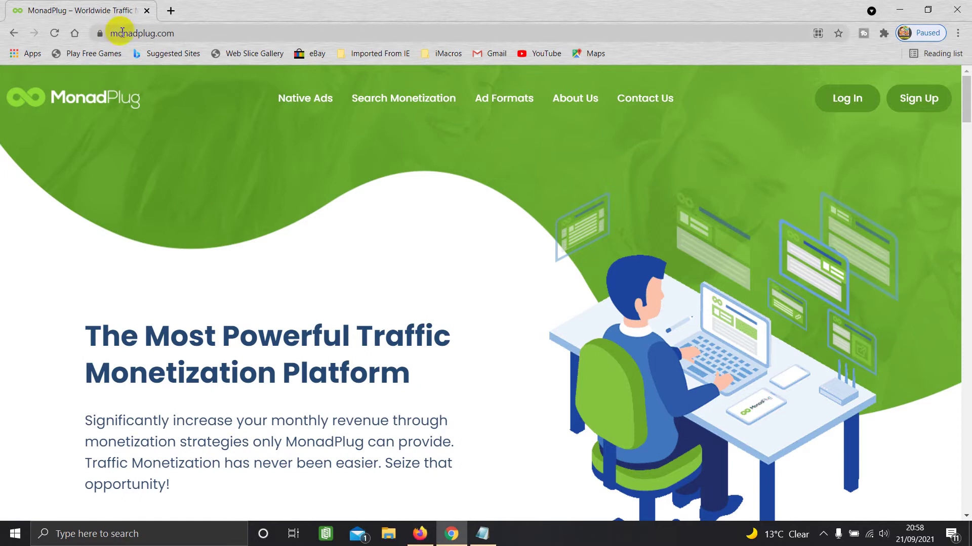
scroll(130, 219, down, 5)
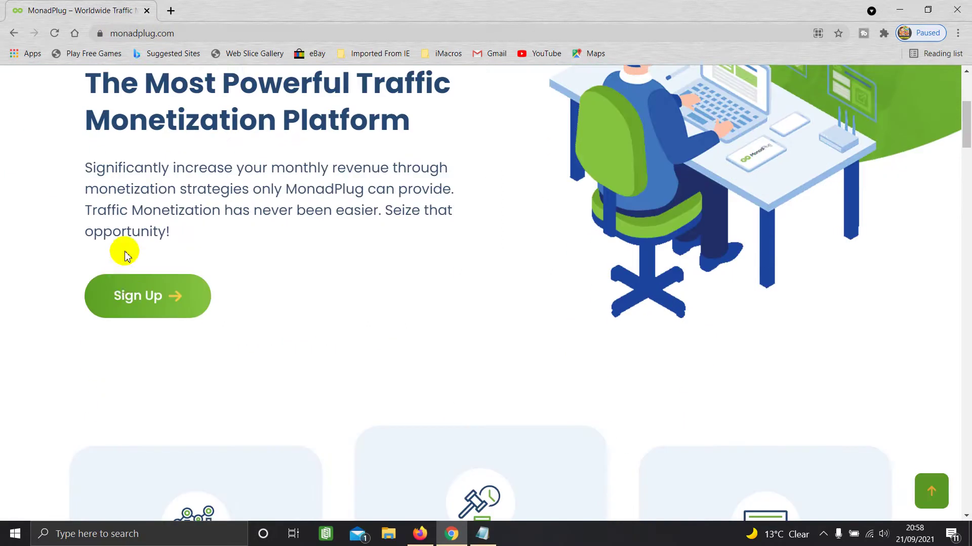
click(131, 294)
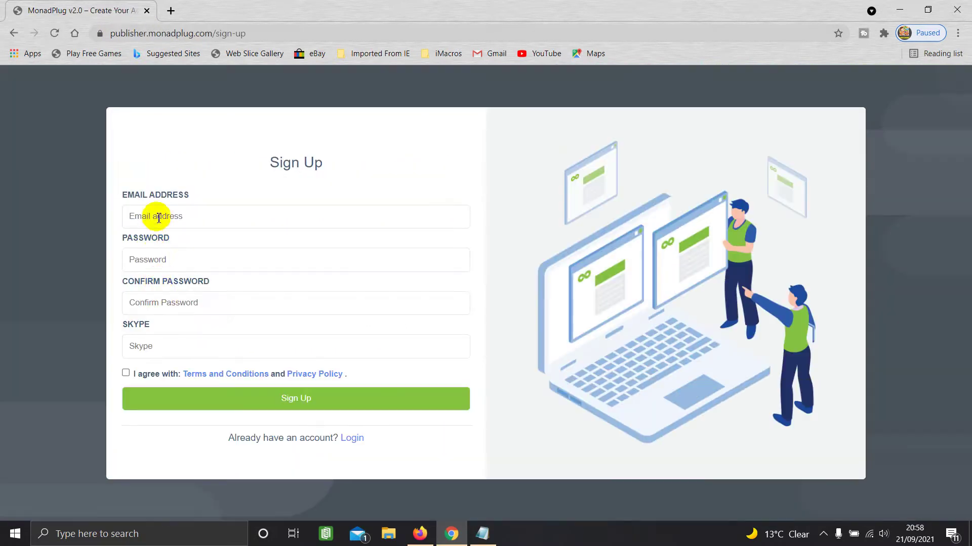
Step: Go through the password, confirmation and Skype fields of the sign-up form, agree to the terms and close the Chrome window
click(151, 259)
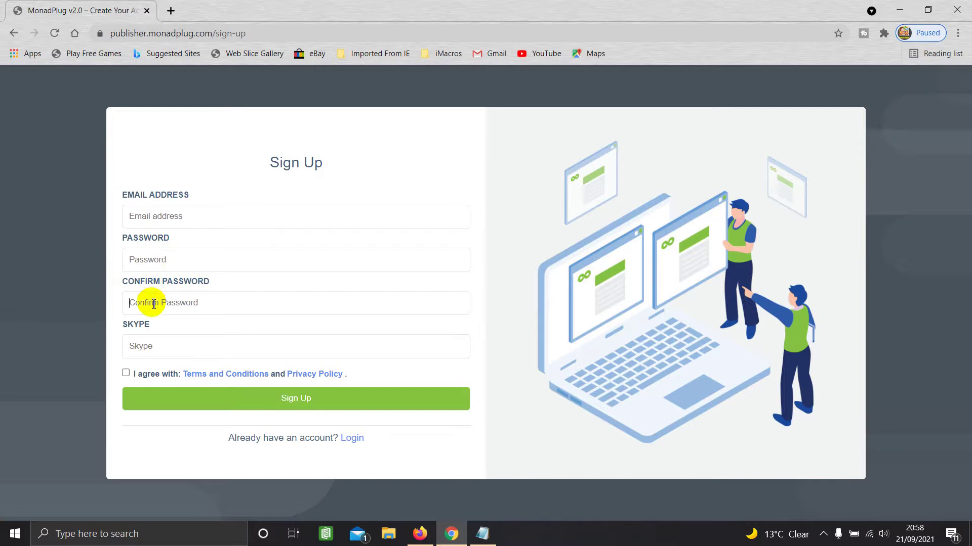
click(152, 348)
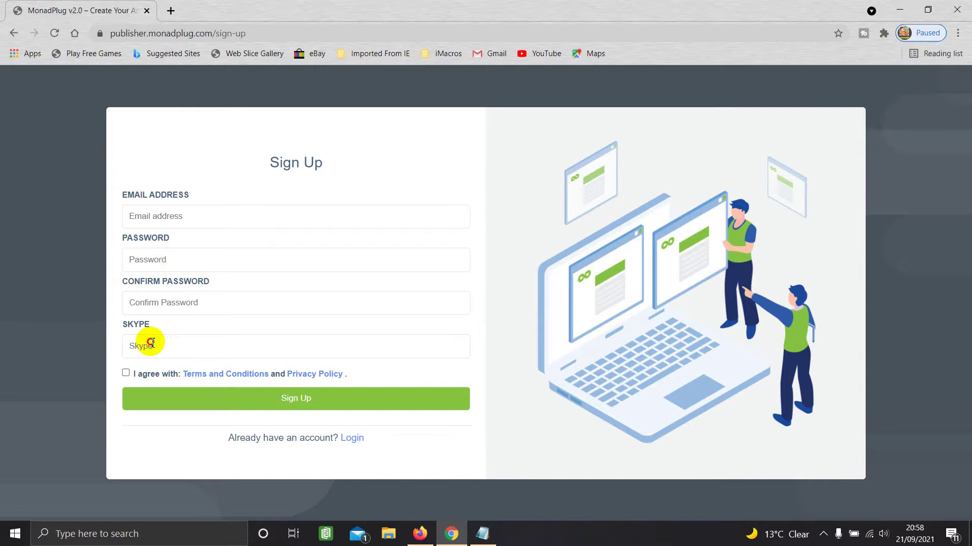
click(151, 343)
click(172, 347)
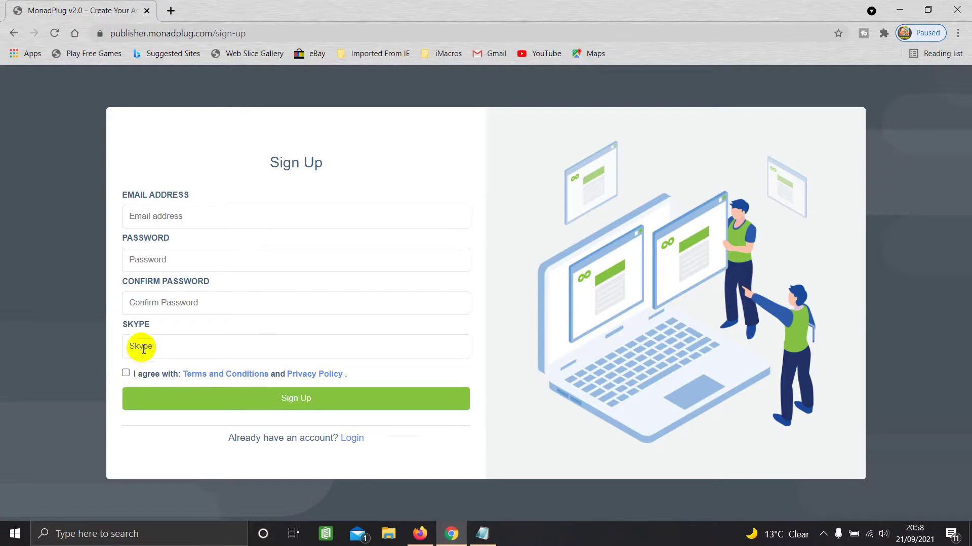
click(125, 374)
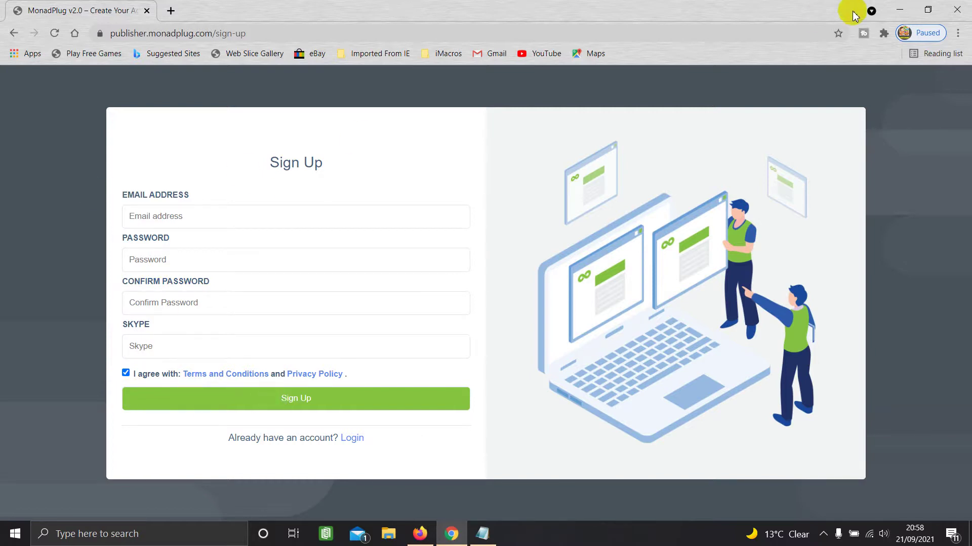
click(958, 10)
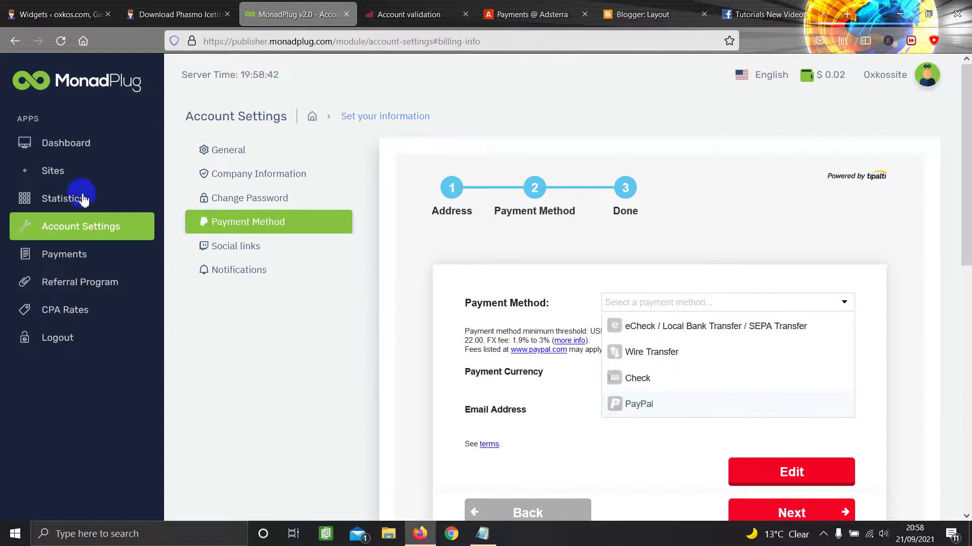
Step: Open the form for adding a site to the MonadPlug account and copy the Tutorials New Videos blog's address from its live page
click(52, 170)
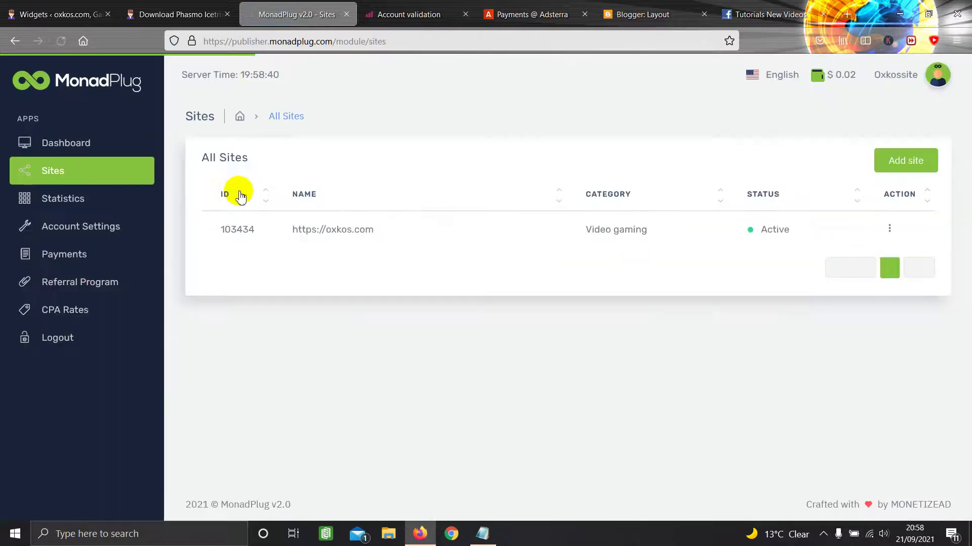
click(903, 160)
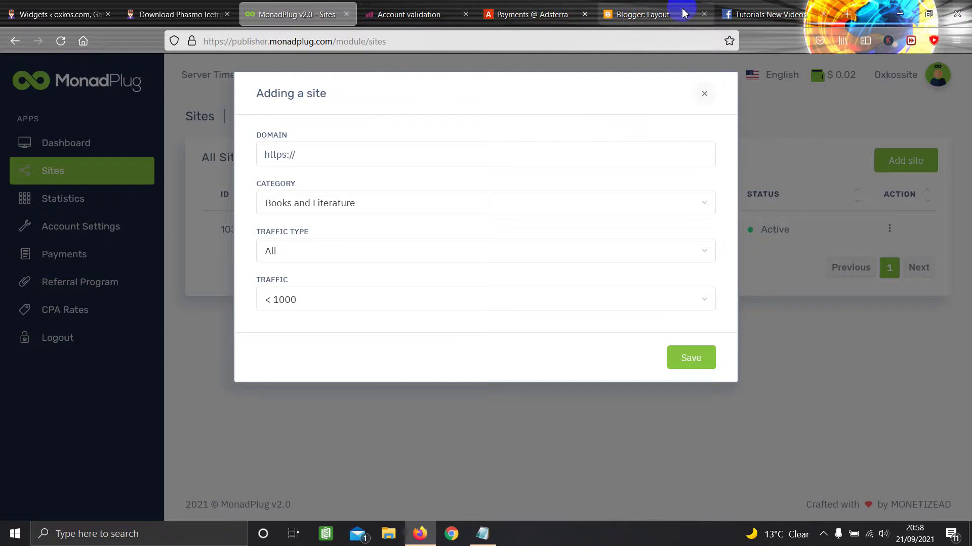
click(628, 12)
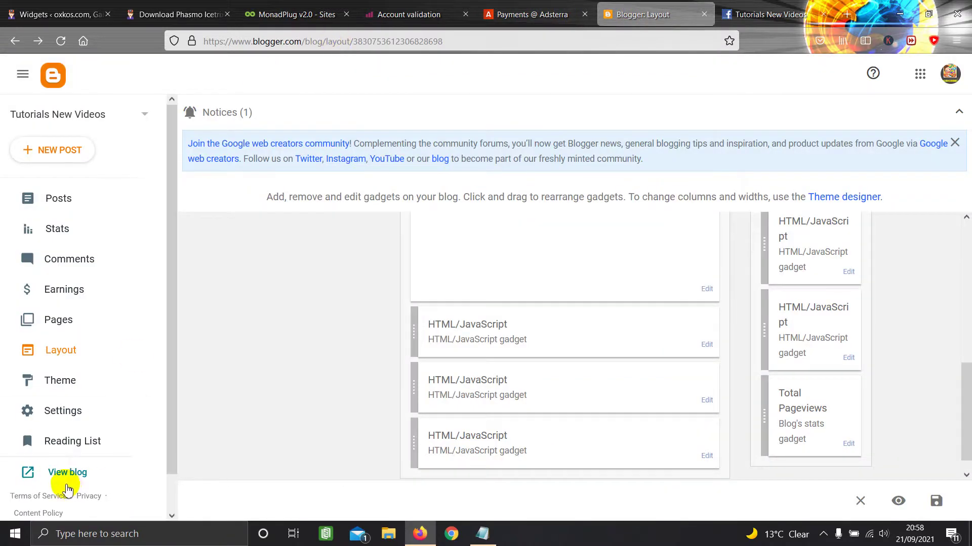
click(66, 473)
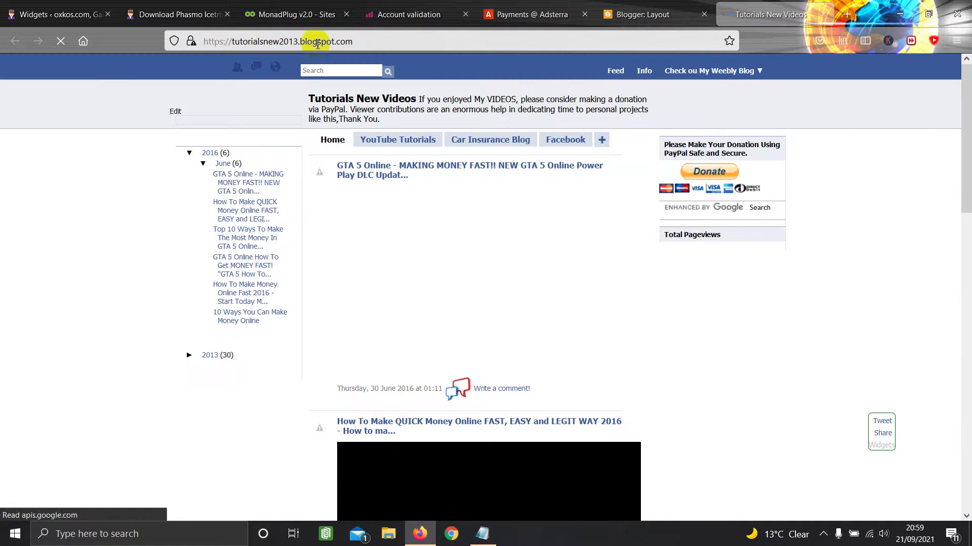
right_click(317, 42)
click(332, 117)
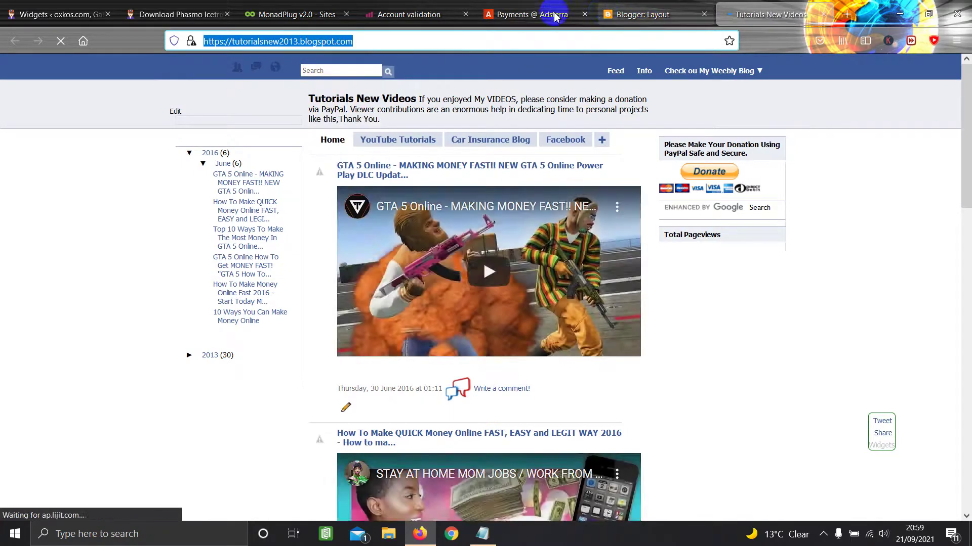
click(537, 14)
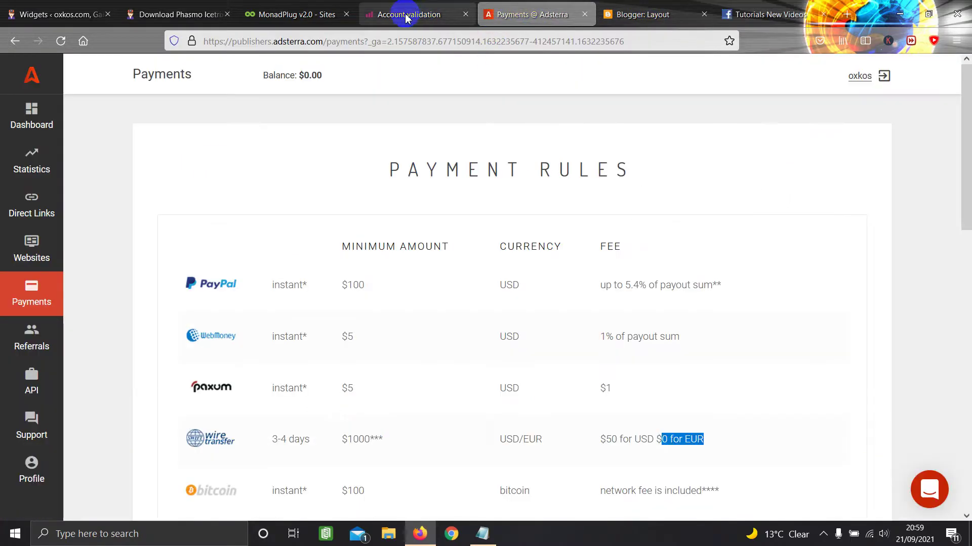
click(254, 13)
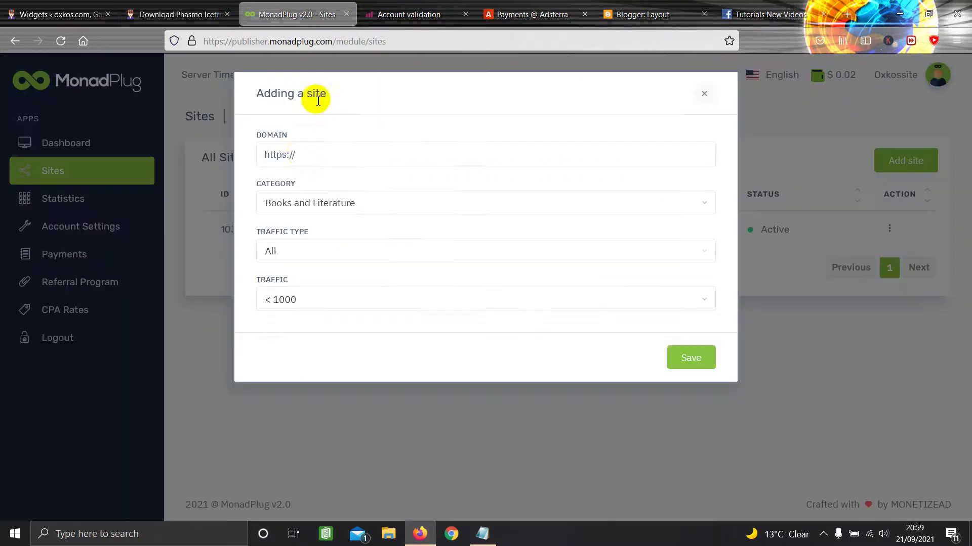
click(290, 153)
drag(294, 154, 263, 154)
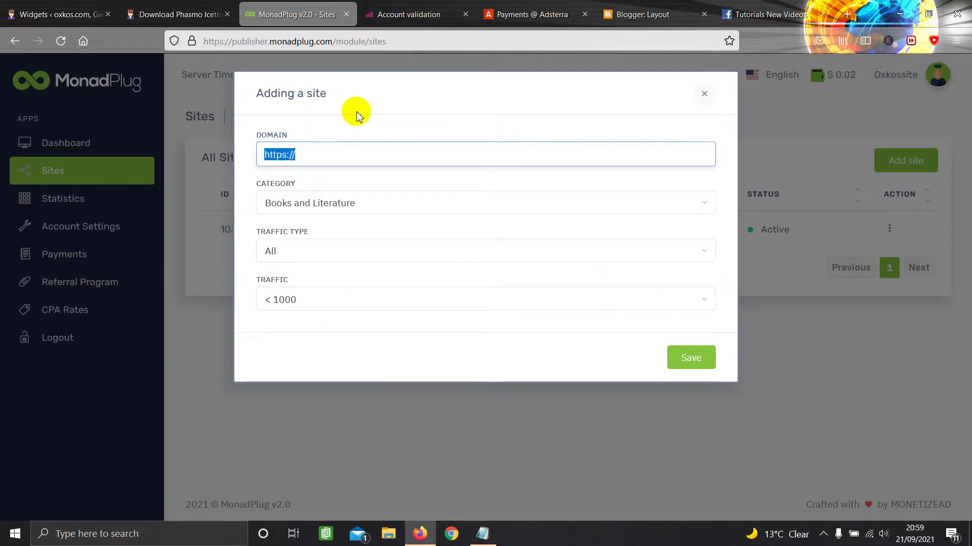
key(ctrl+v)
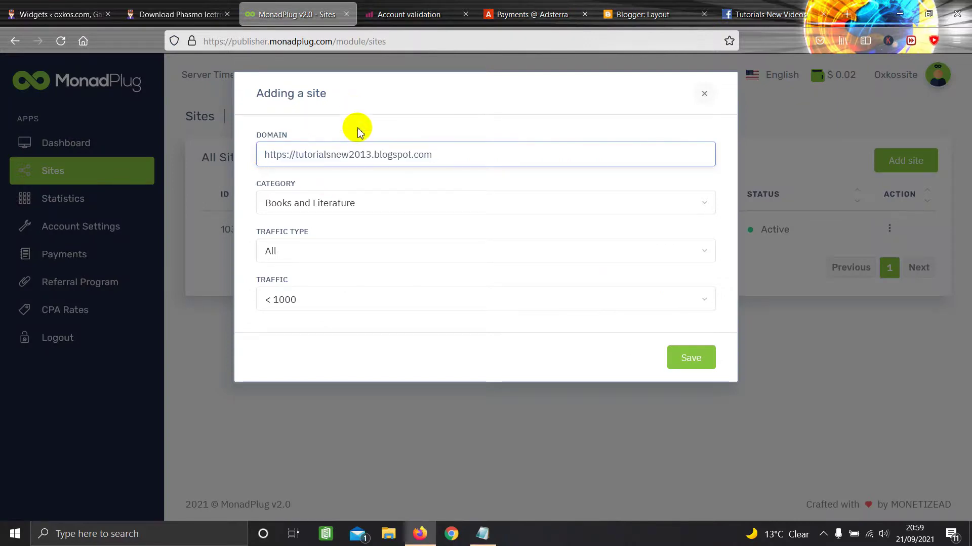
Step: Set the new site's category to Education and its traffic type to Mainstream
click(308, 205)
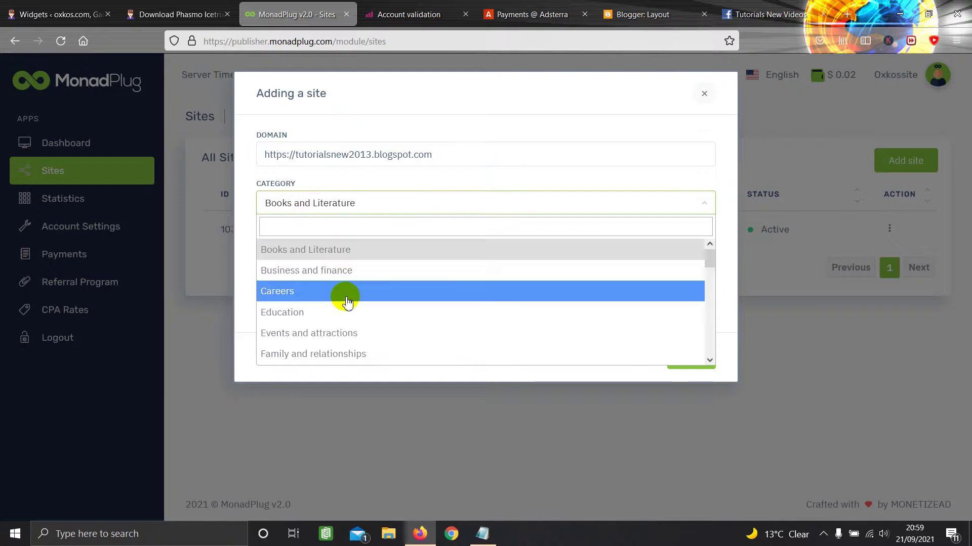
click(291, 316)
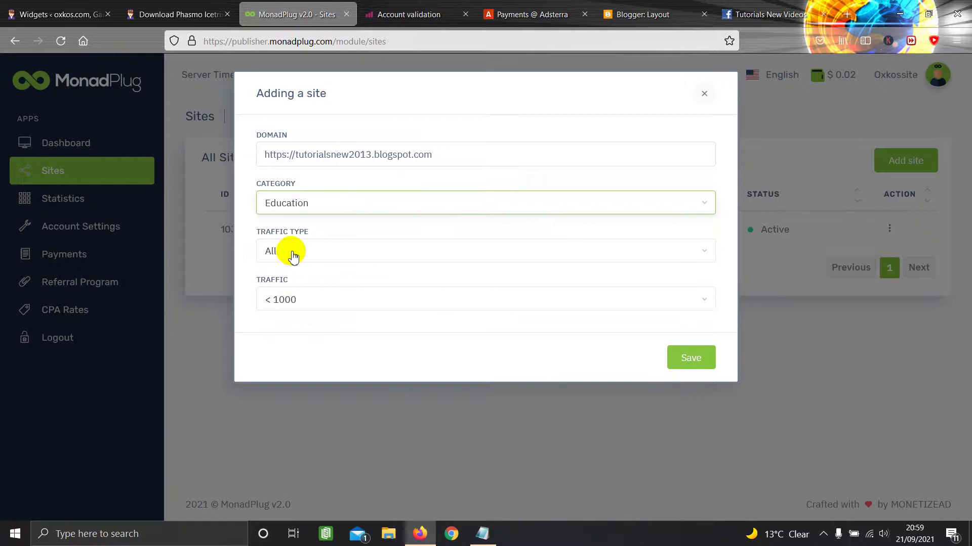
click(294, 256)
click(294, 256)
click(293, 256)
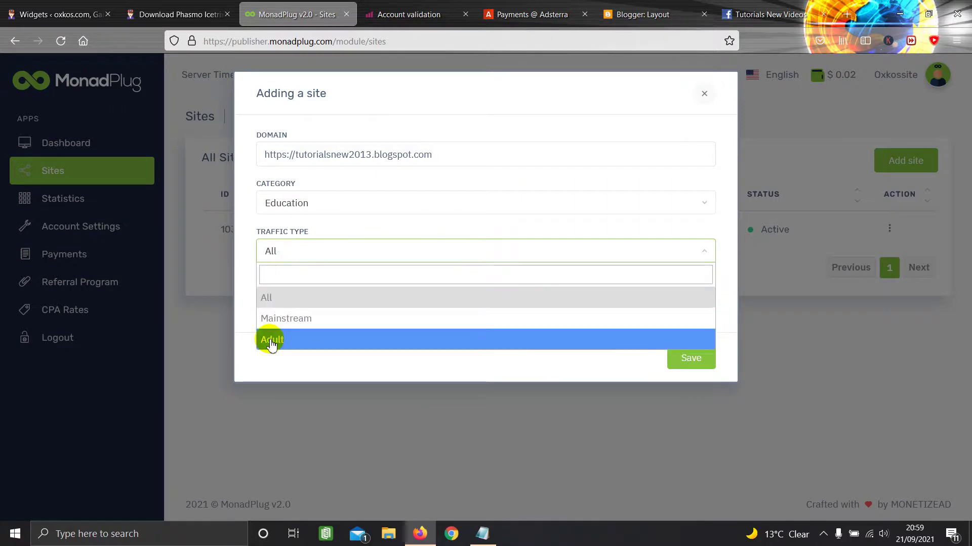
click(283, 319)
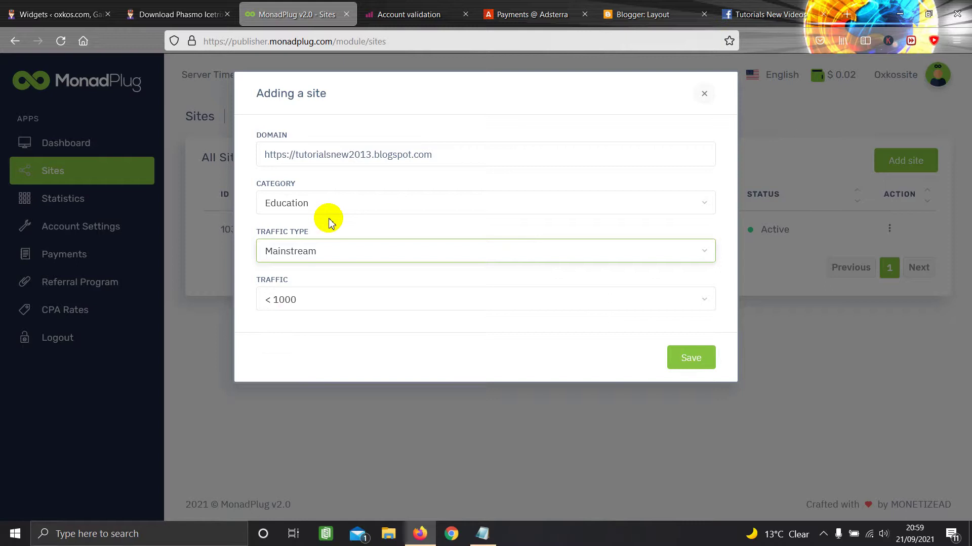
Step: Set the new site's traffic to 1000 - 5000 and save the site
click(297, 304)
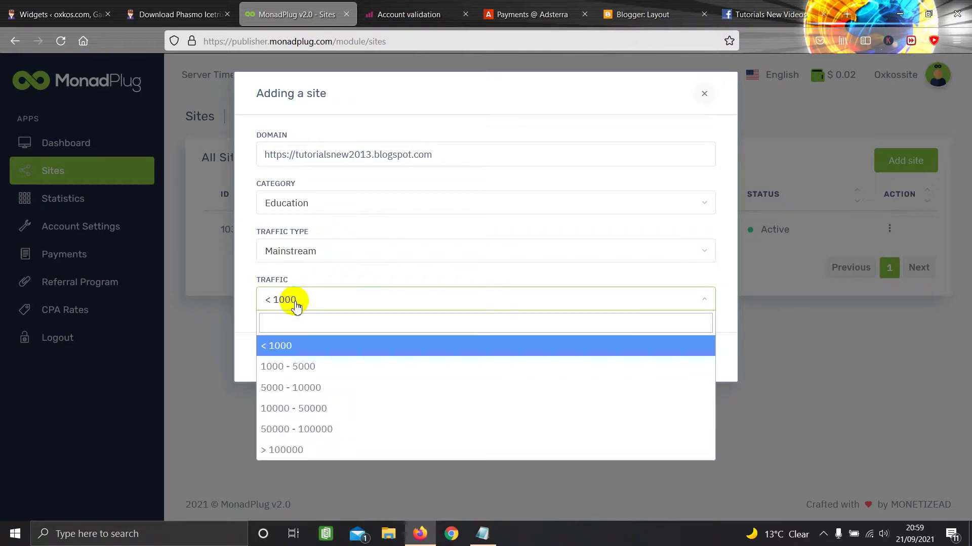
click(278, 372)
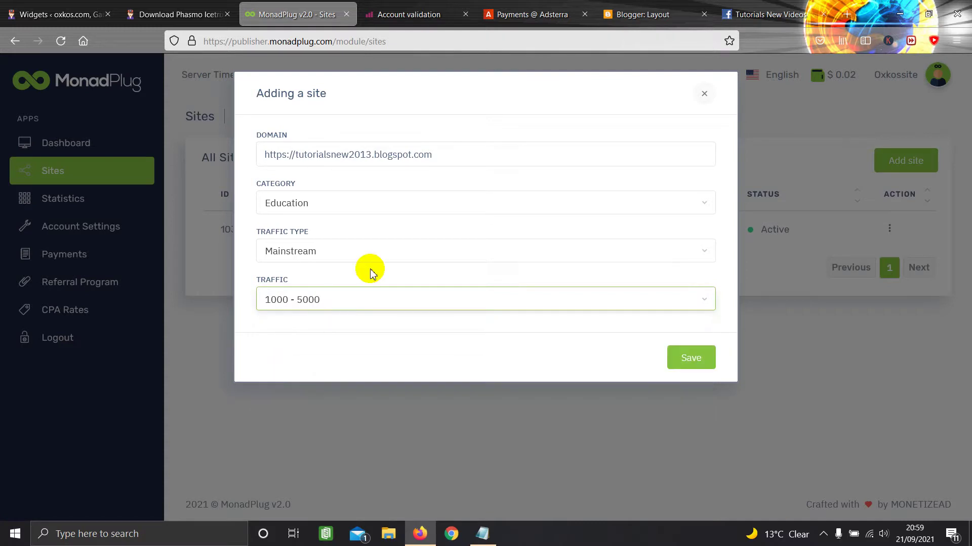
click(678, 358)
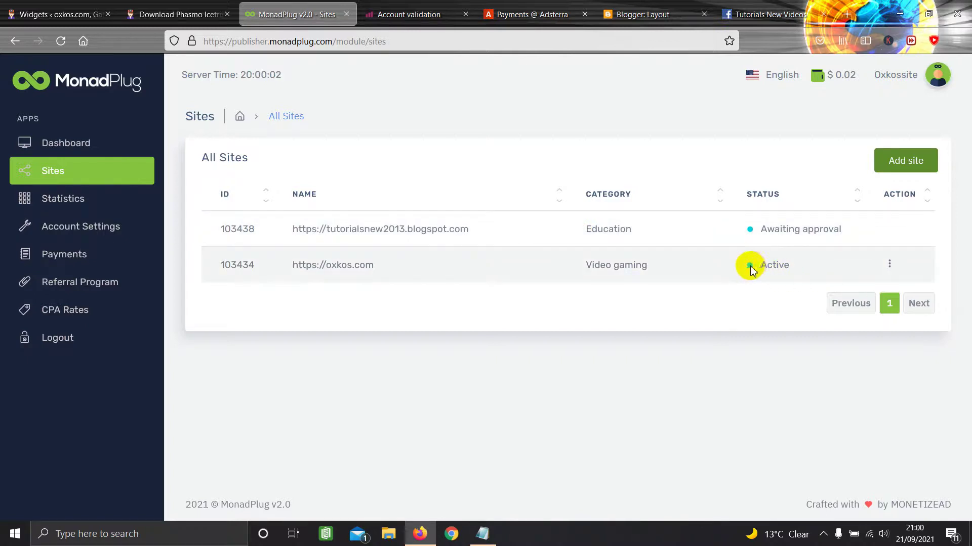
Step: Compare the approval statuses of oxkos.com and the newly added blog in the sites list, highlighting each one
drag(789, 265, 767, 266)
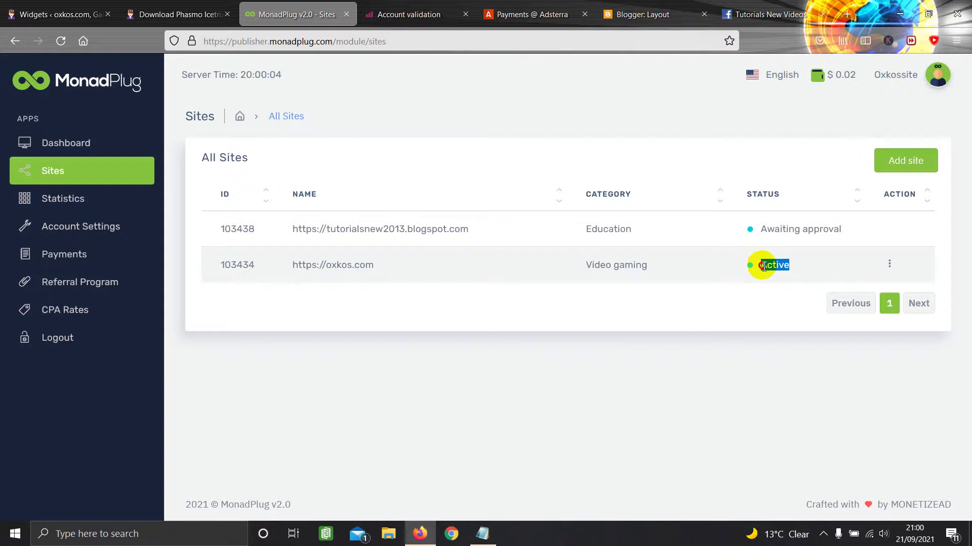
drag(764, 230, 842, 230)
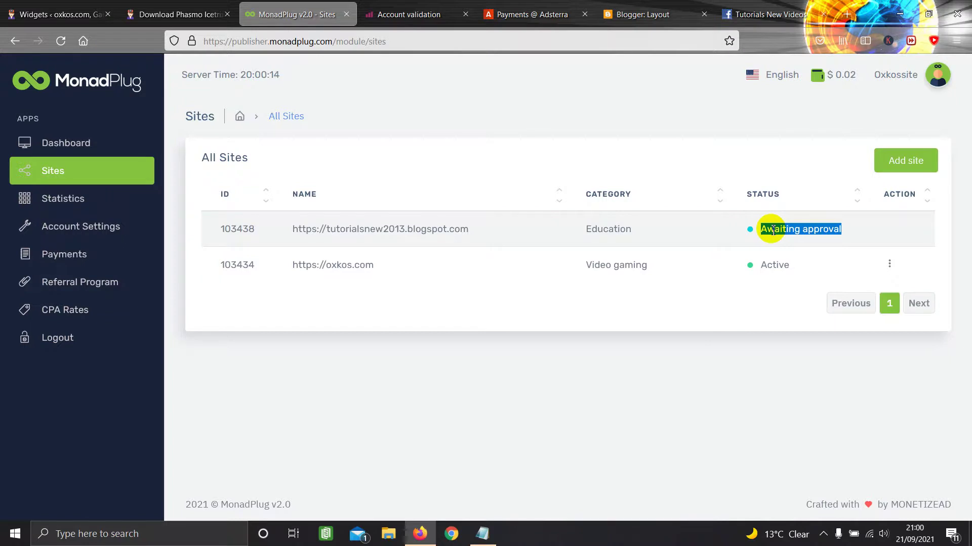
right_click(686, 166)
click(495, 82)
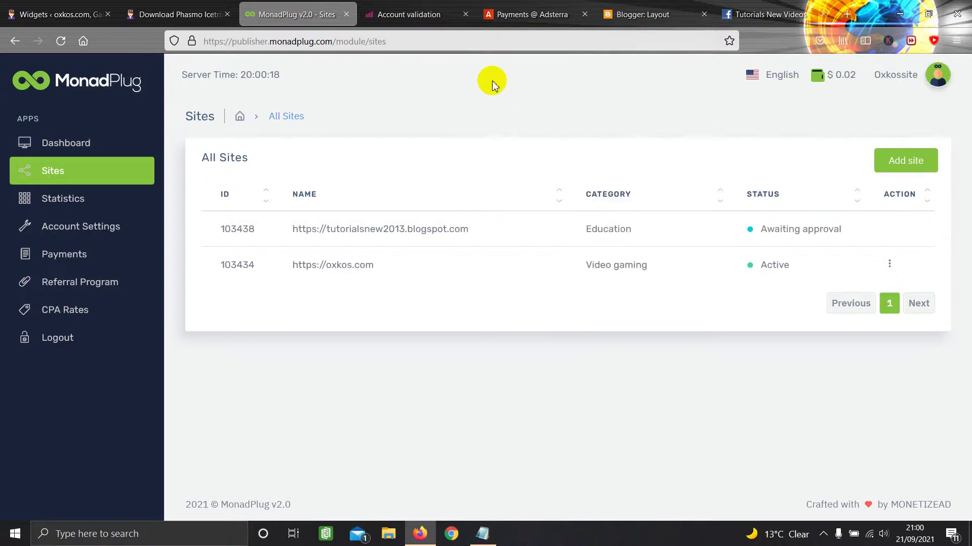
right_click(495, 82)
click(564, 94)
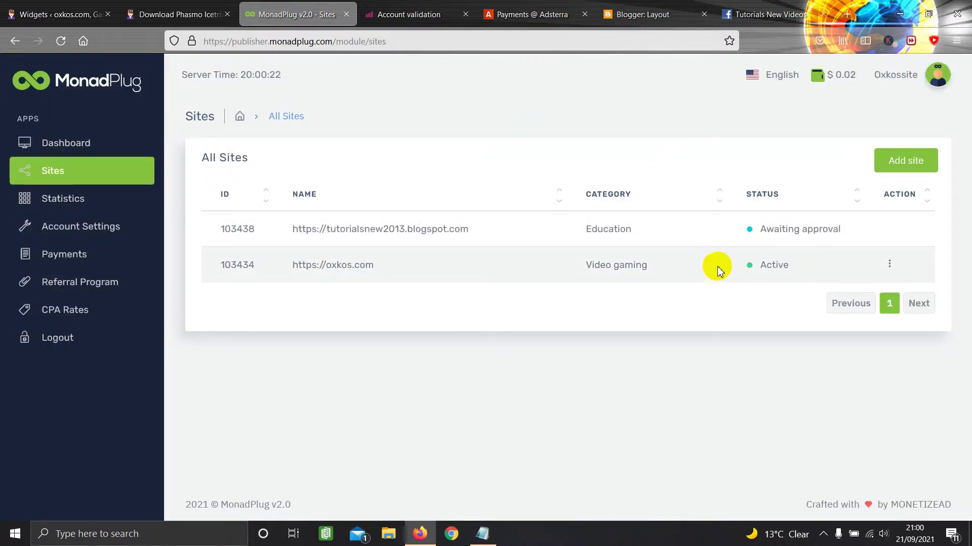
Step: Start creating a widget for oxkos.com, review the available widget types and check the ads on the site's Phasmo Icetrix page
click(889, 265)
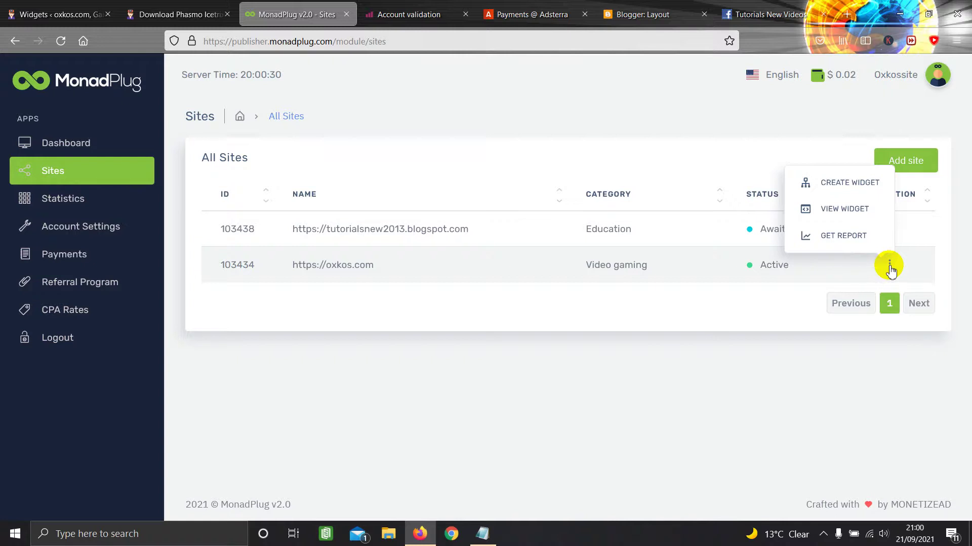
click(835, 186)
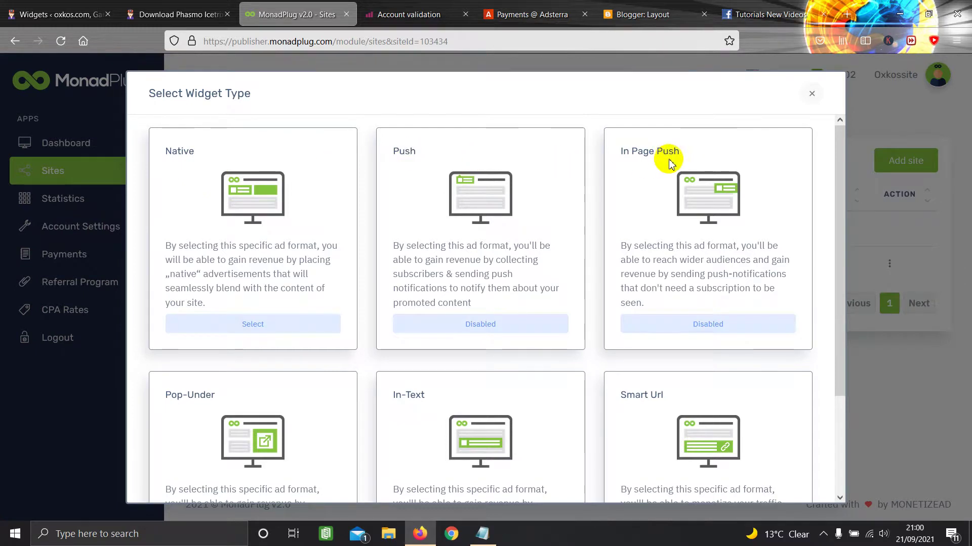
scroll(690, 271, down, 3)
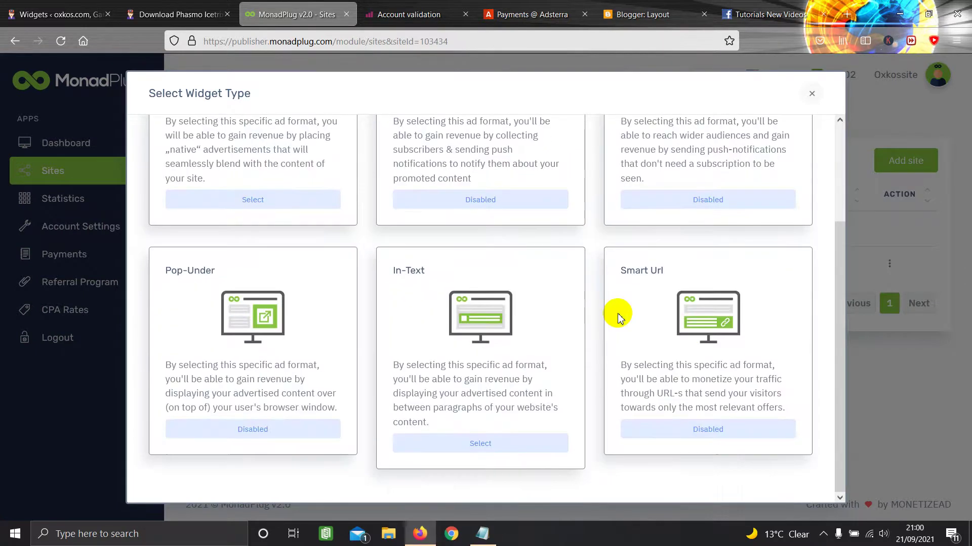
scroll(283, 360, up, 3)
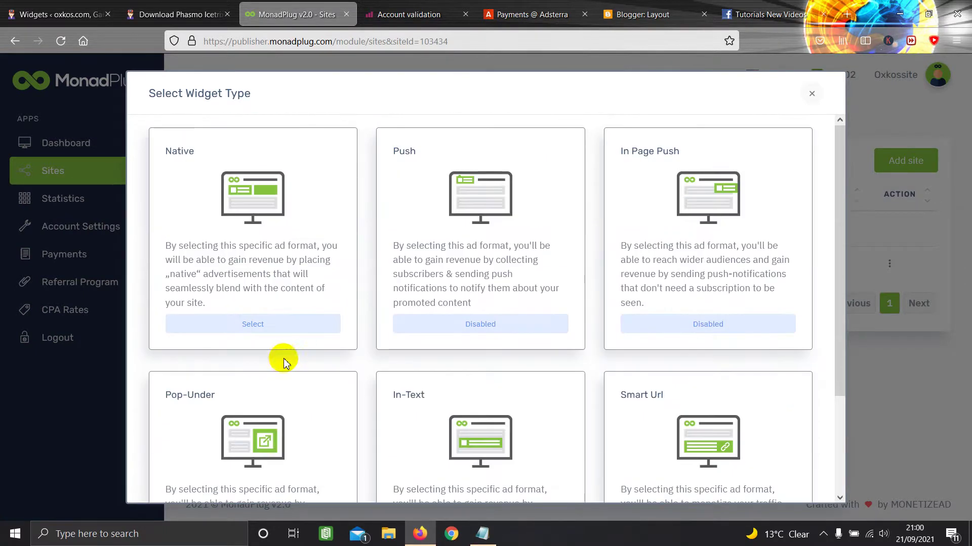
click(161, 14)
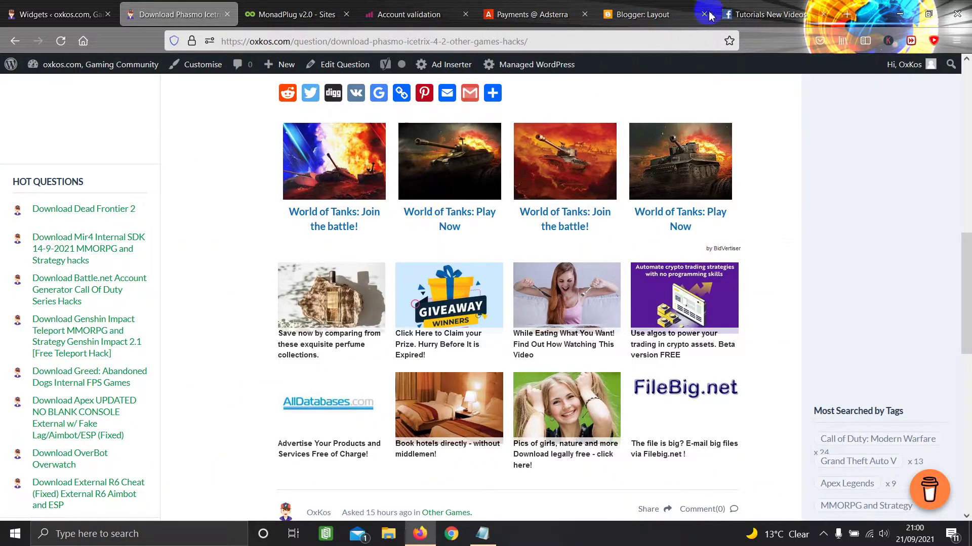
click(294, 14)
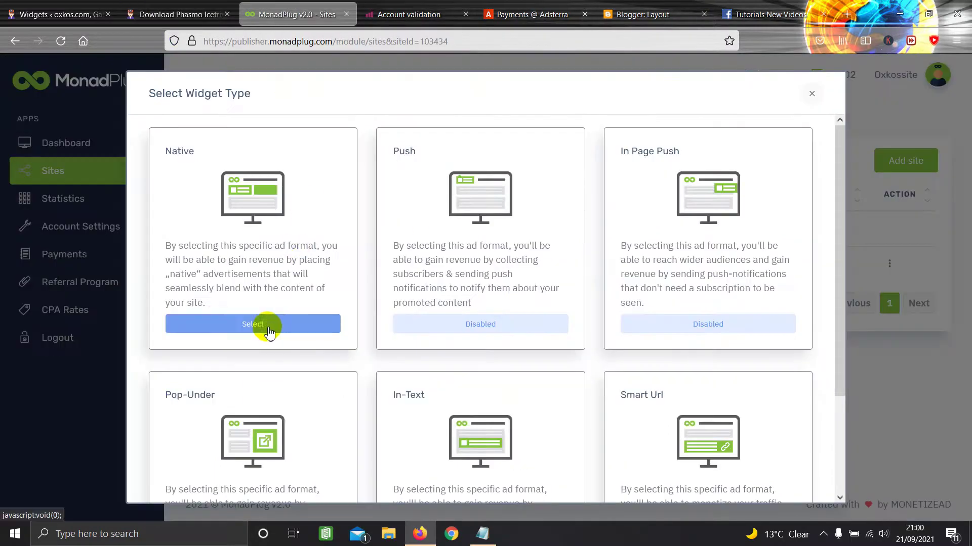
Step: Choose the Native widget type for oxkos.com and look over the new widget's name and theme color settings
click(228, 321)
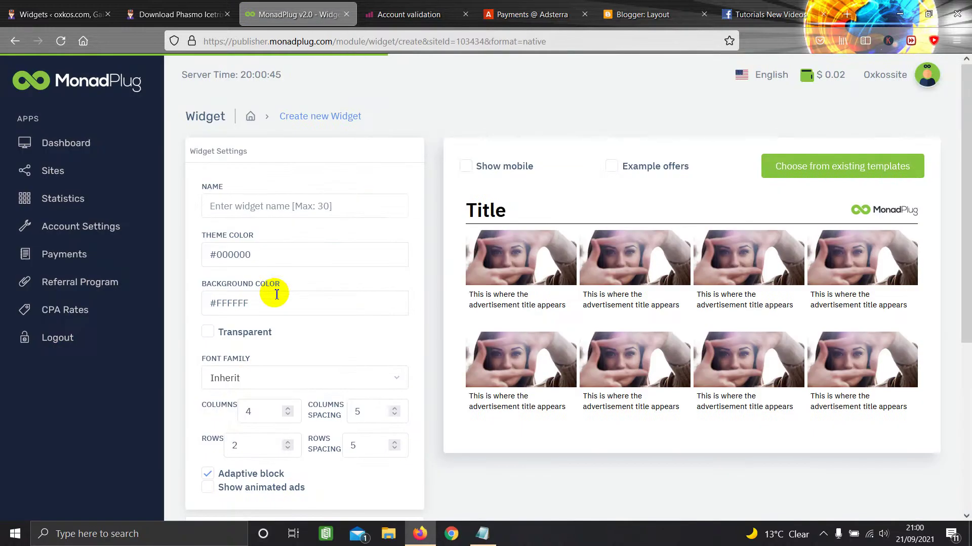
click(267, 208)
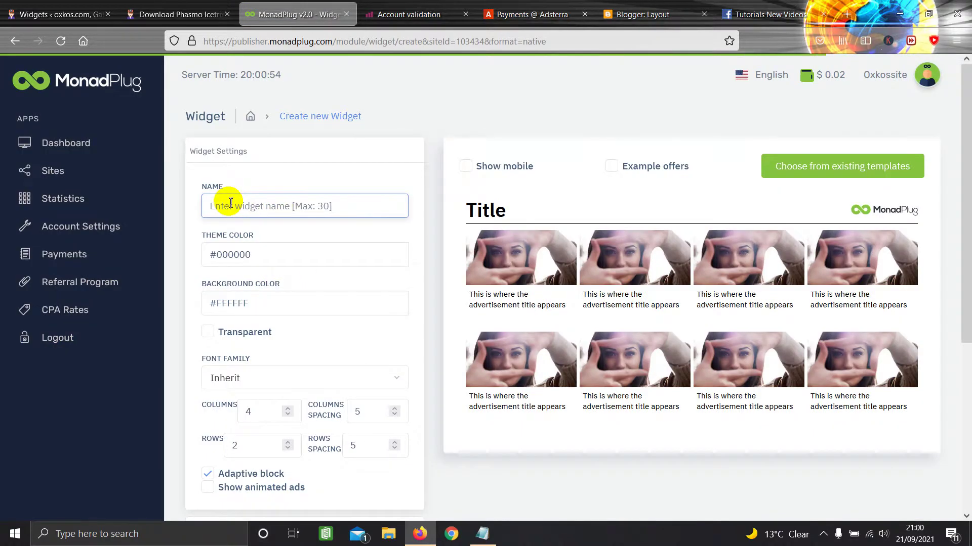
click(233, 255)
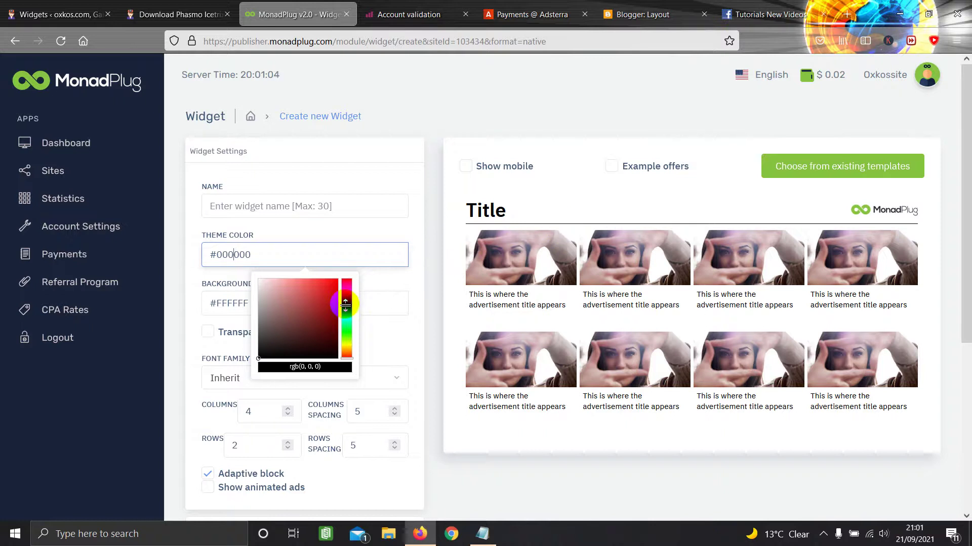
click(375, 287)
Step: Set the widget's background color to the light beige #F6F5EC
scroll(284, 238, down, 2)
click(284, 238)
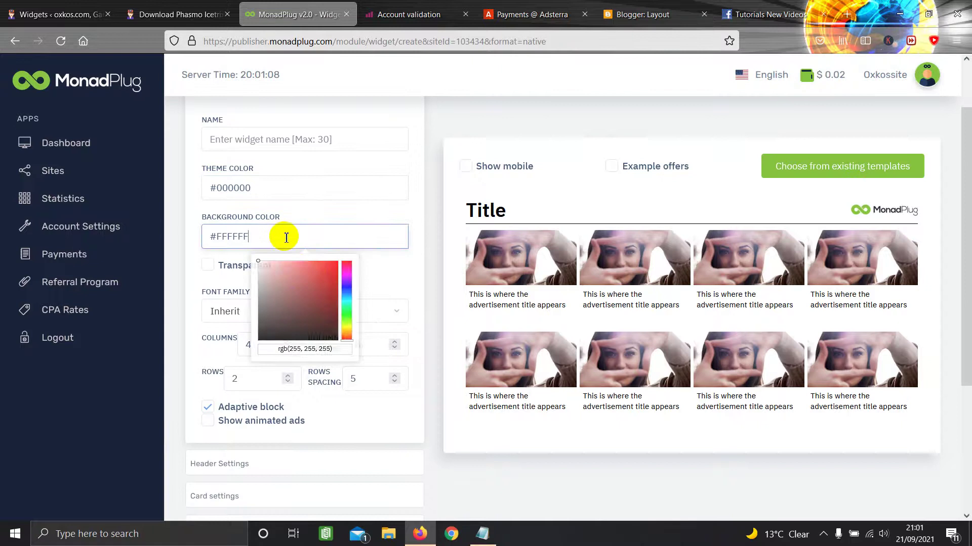
click(350, 329)
click(271, 268)
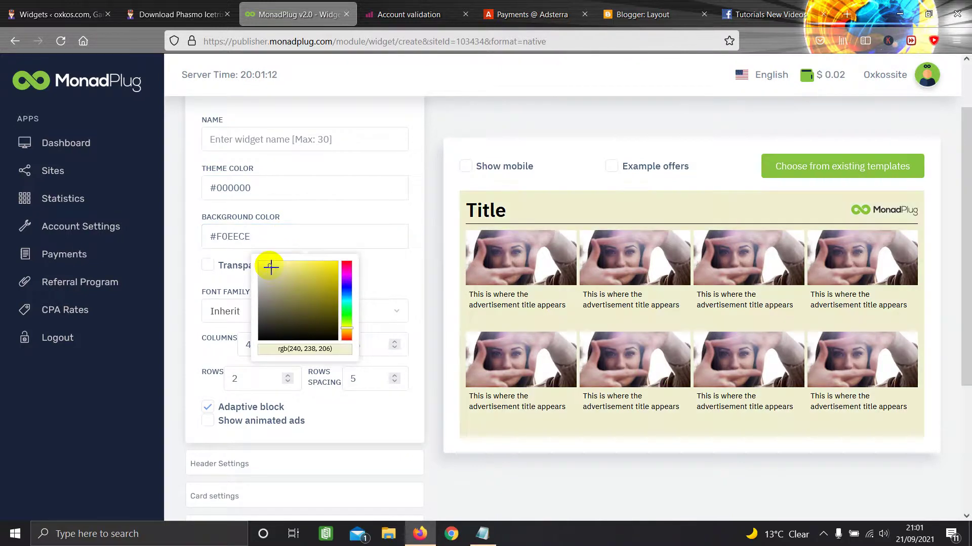
drag(277, 270, 301, 327)
drag(318, 292, 261, 267)
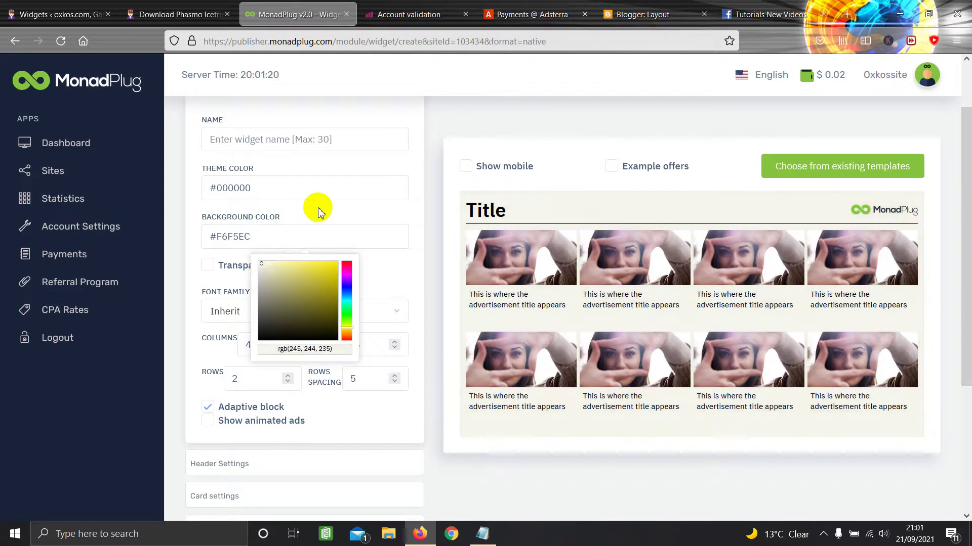
click(325, 190)
Step: Enable animated ads in the general widget settings
scroll(321, 200, down, 3)
scroll(316, 258, down, 2)
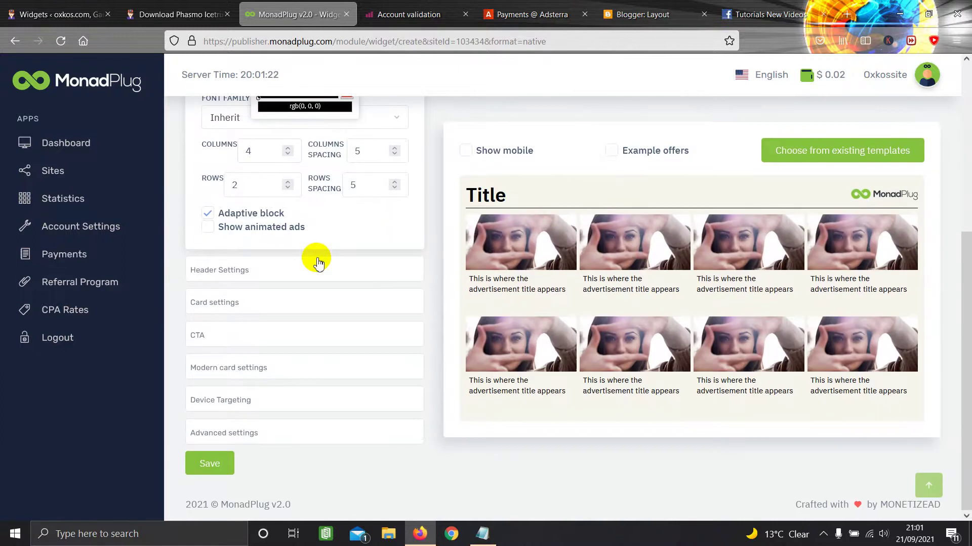
click(207, 230)
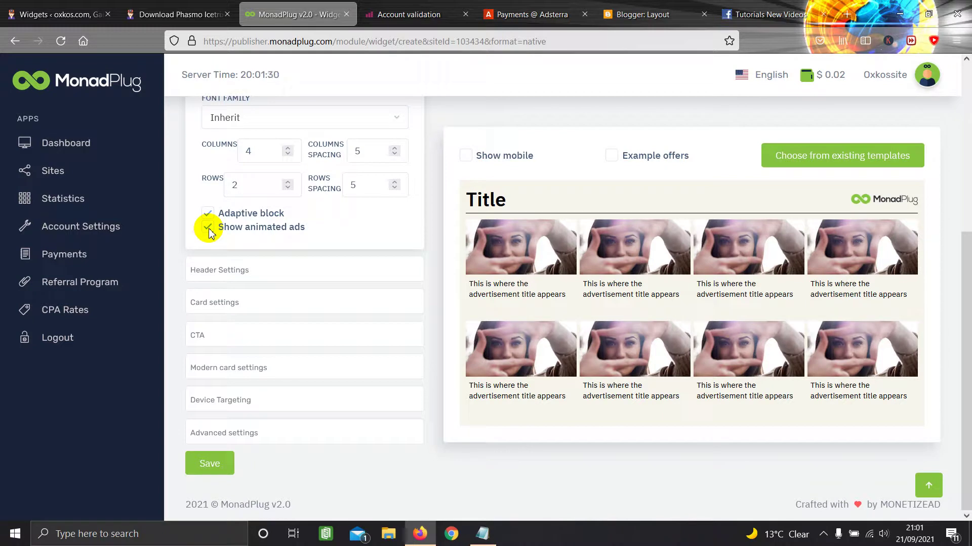
click(207, 477)
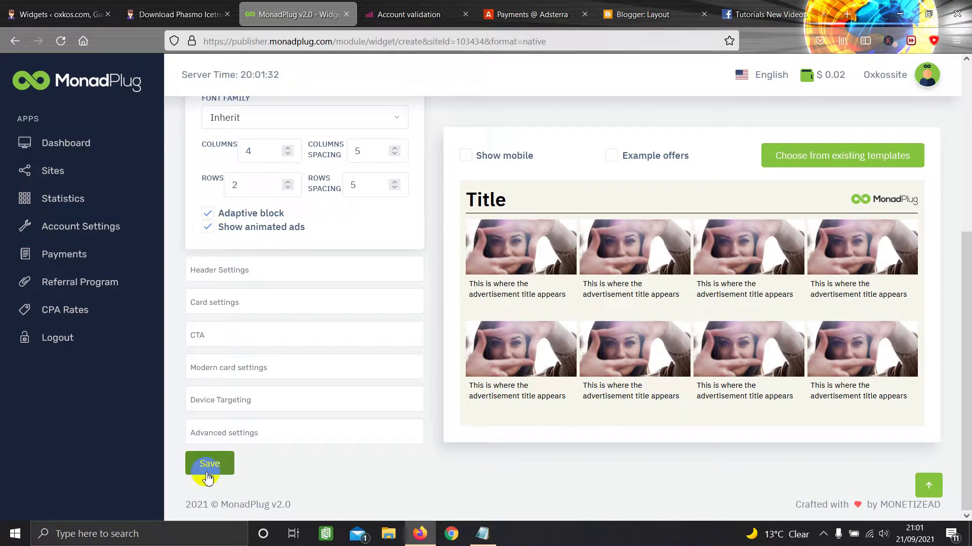
Step: Expand the header settings and change the widget title to Related Content
click(211, 270)
scroll(215, 271, down, 1)
scroll(216, 272, down, 1)
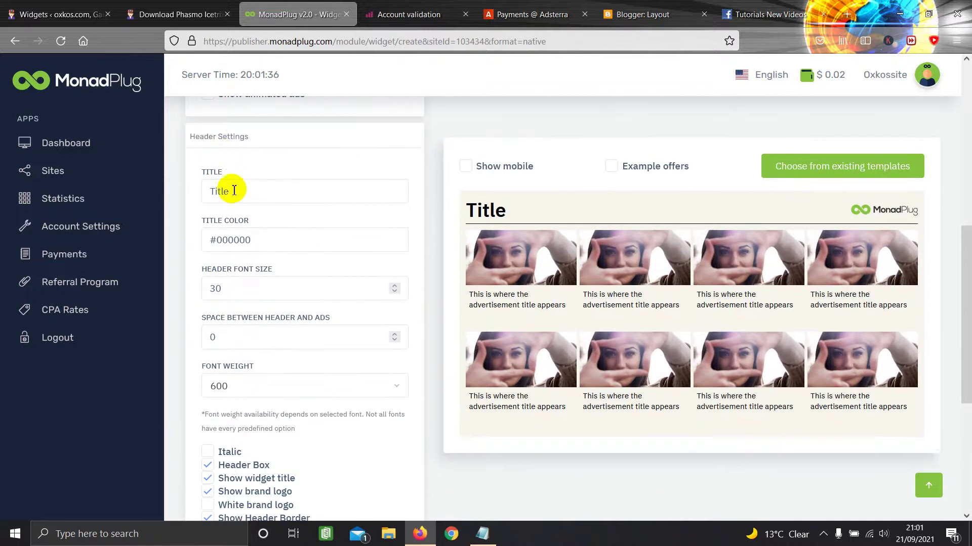
double_click(210, 190)
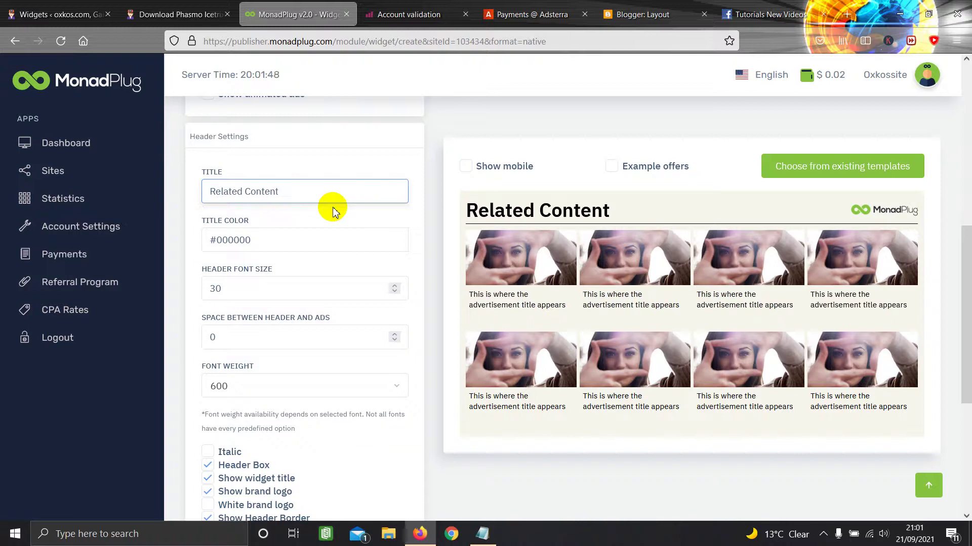
Step: Copy the widget title, open Google Translate in a new browser tab and paste it as the source text
triple_click(292, 192)
right_click(253, 192)
click(302, 247)
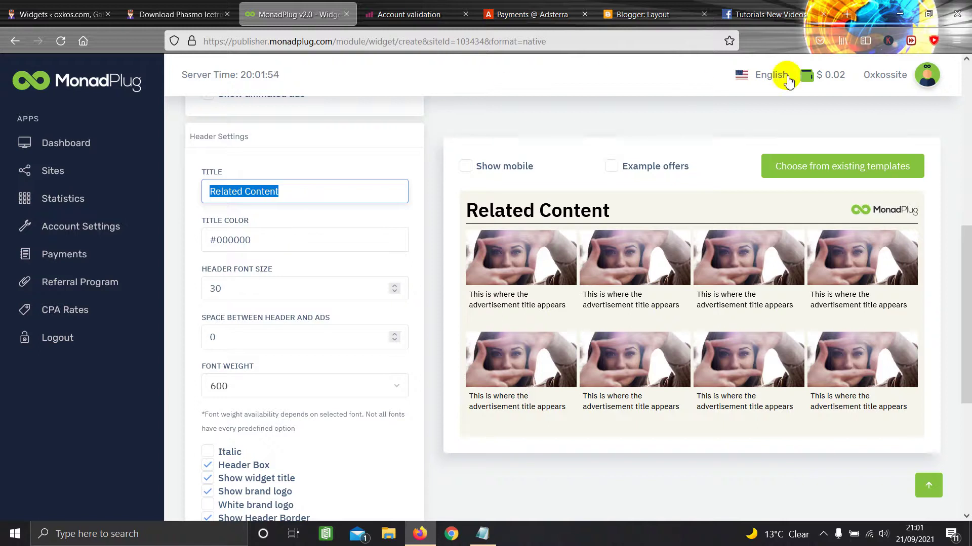
click(847, 15)
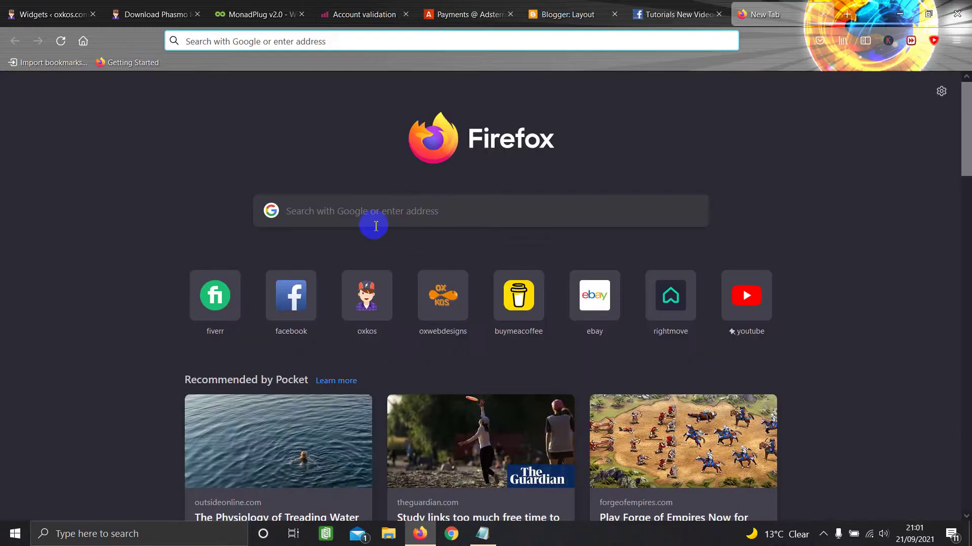
click(376, 227)
text(google tra)
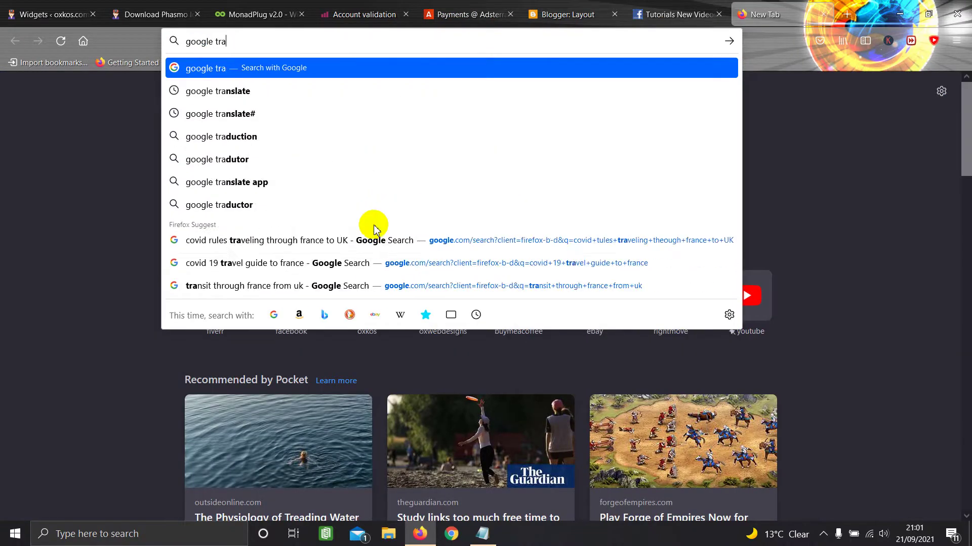
text(nslate)
key(Return)
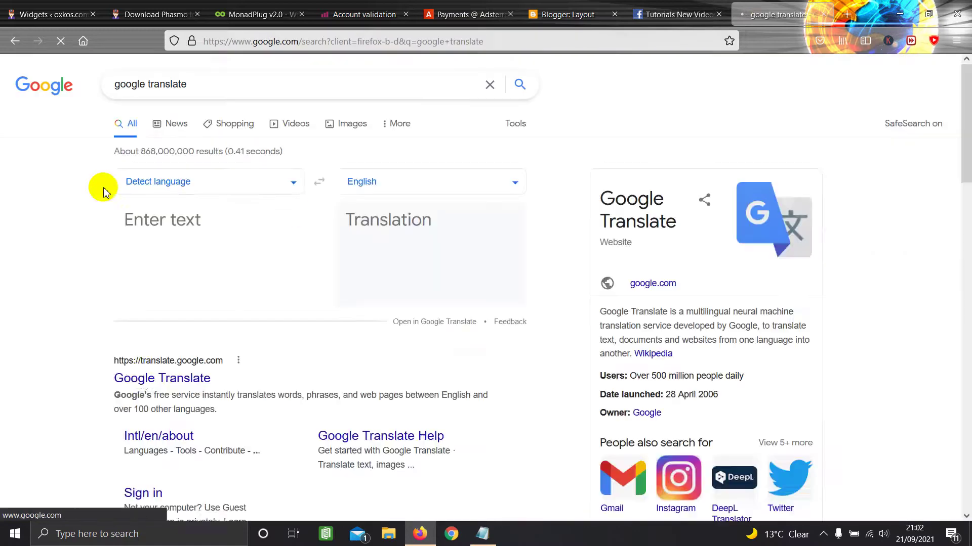
click(141, 379)
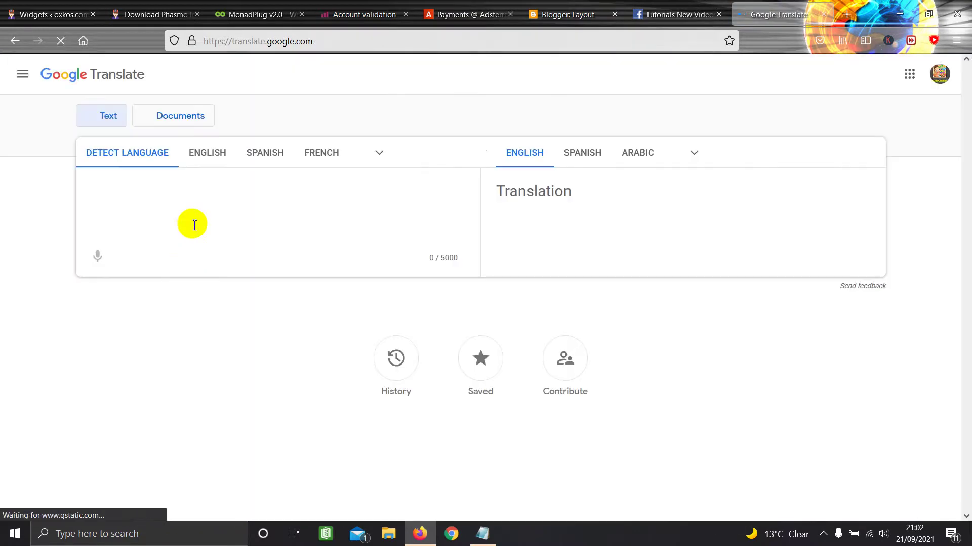
key(ctrl+v)
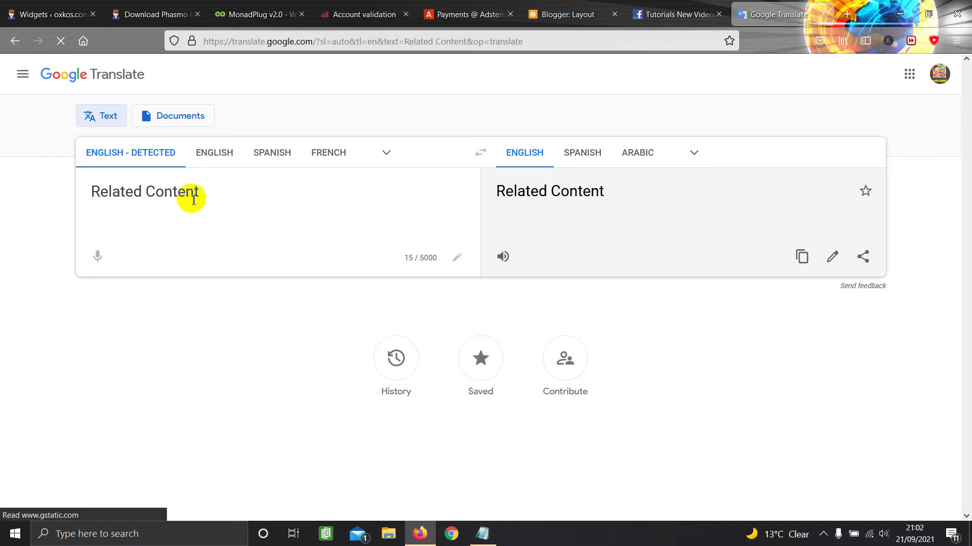
Step: Translate the text into Bosnian and copy the translation Srodni sadržaj
click(692, 157)
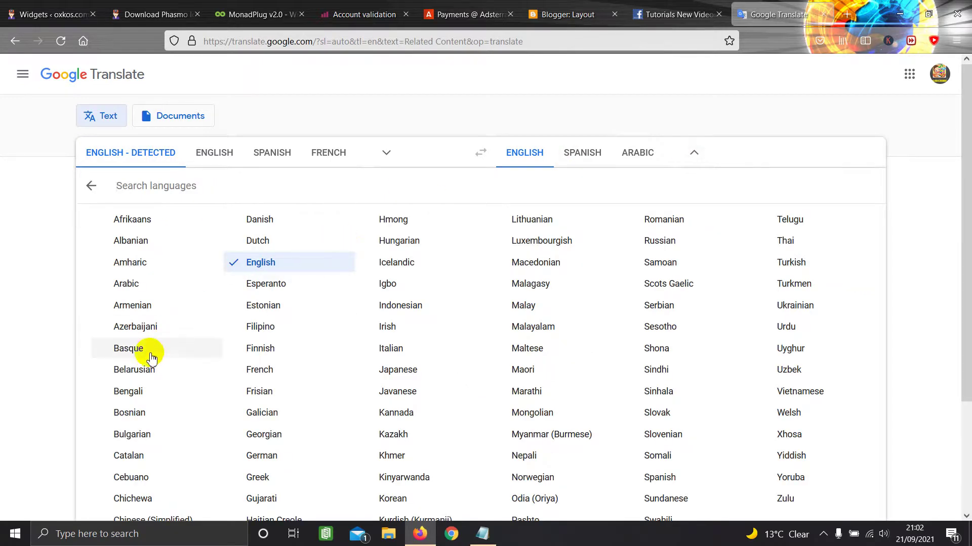
scroll(155, 362, down, 2)
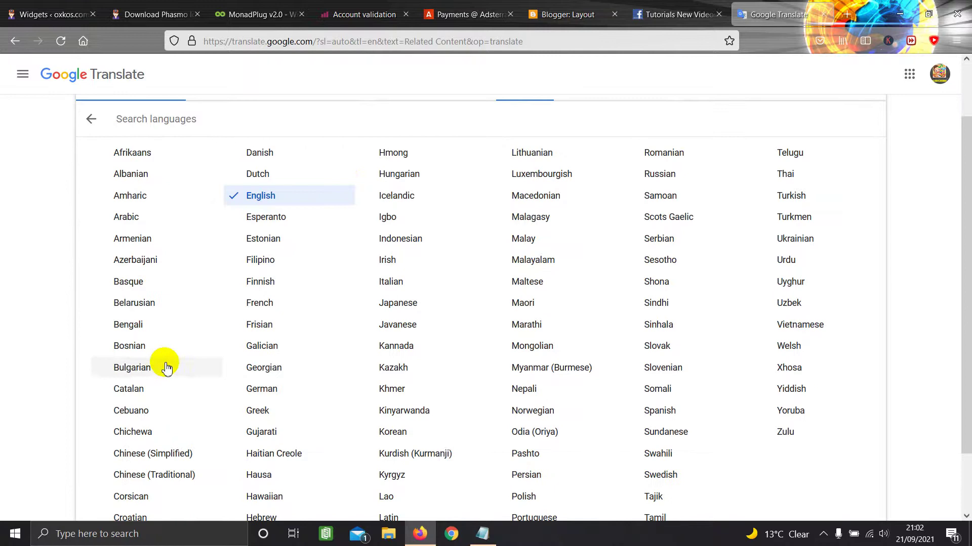
click(130, 346)
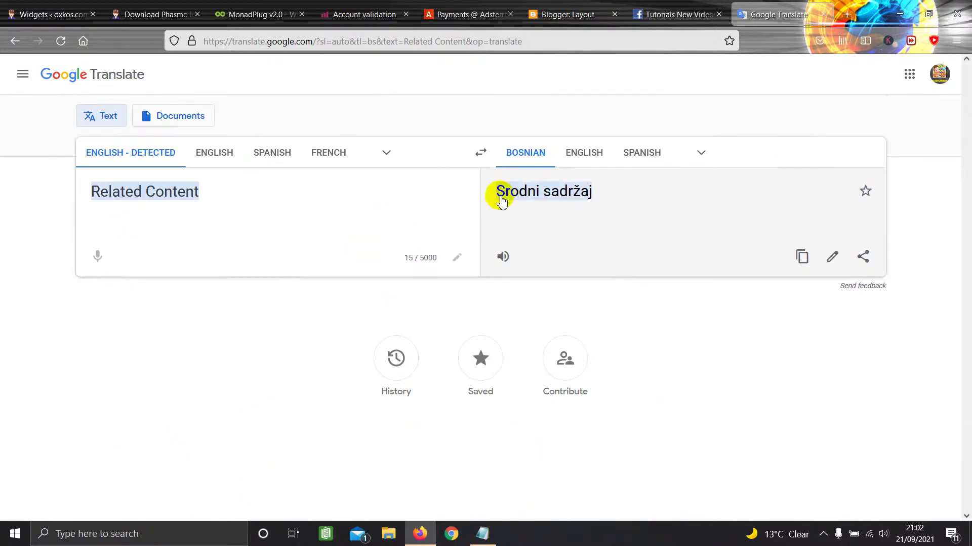
drag(505, 196, 592, 191)
right_click(580, 192)
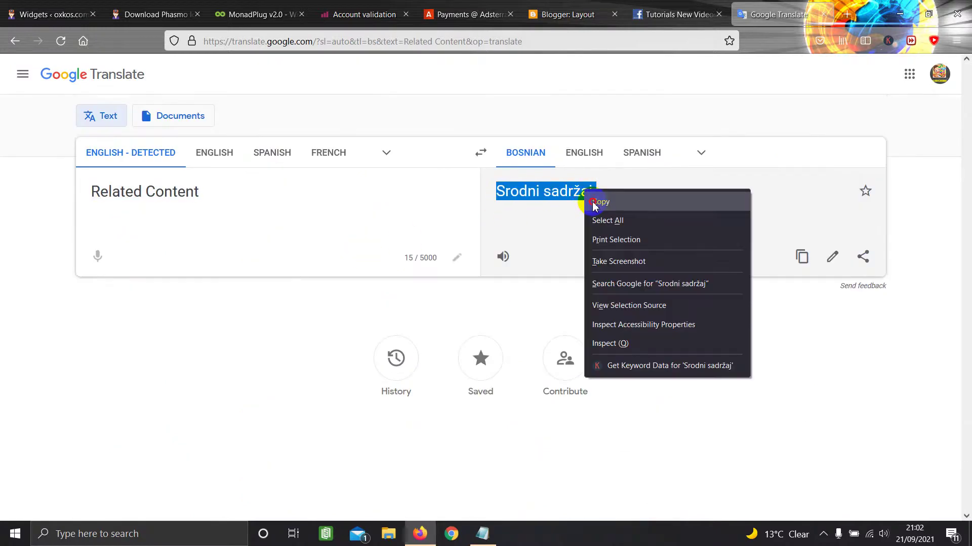
click(590, 200)
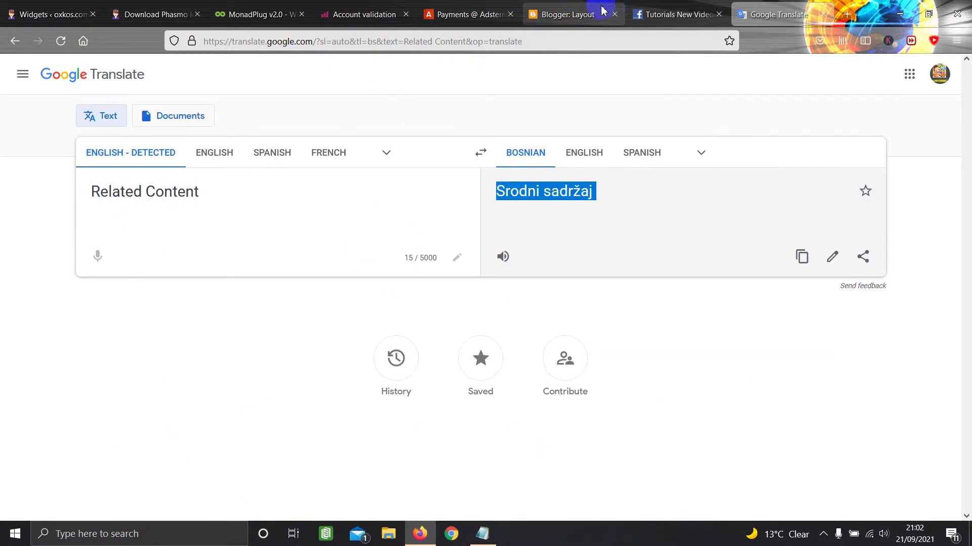
Step: Return to the MonadPlug widget form and replace the header title with Srodni sadržaj
click(231, 14)
key(BackSpace)
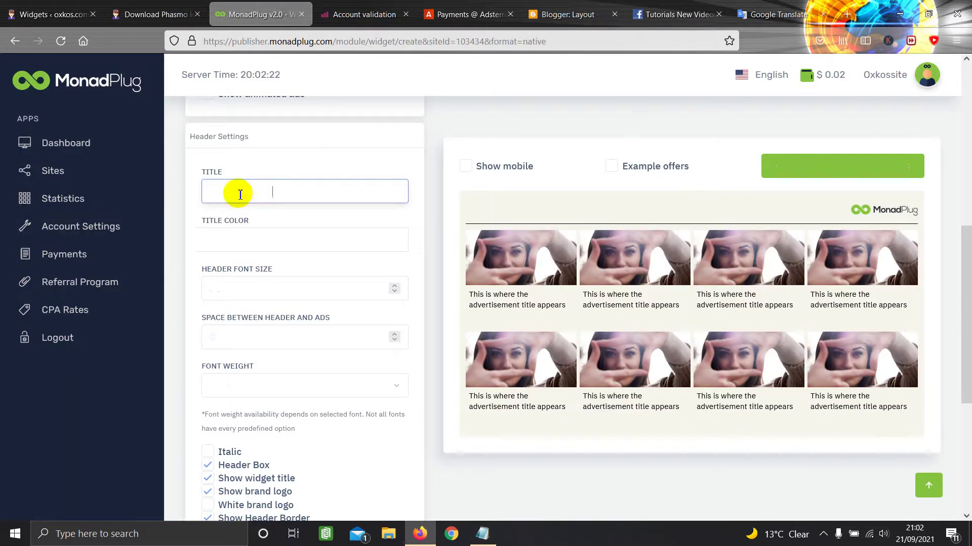
key(ctrl+v)
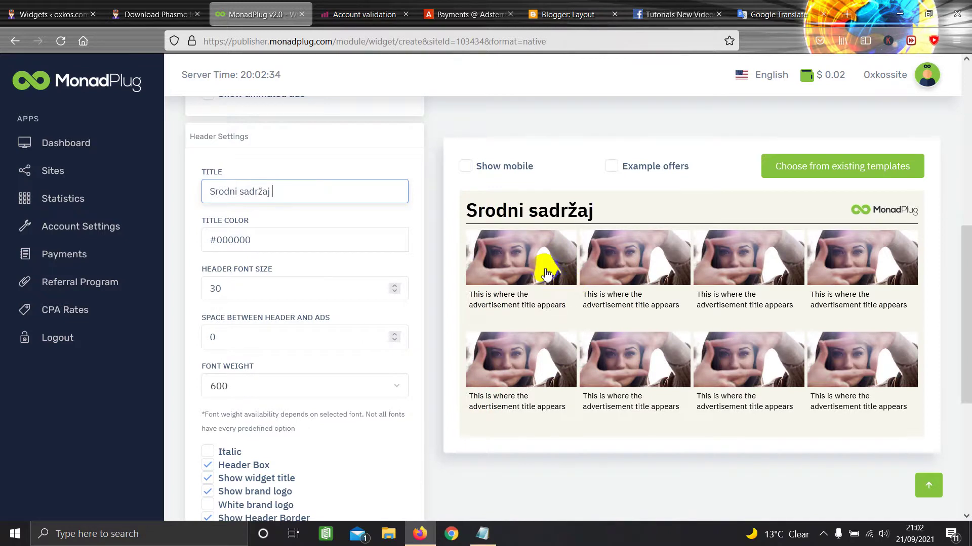
Step: Review the header font size, the spacing between header and ads, and the remaining header options
double_click(223, 289)
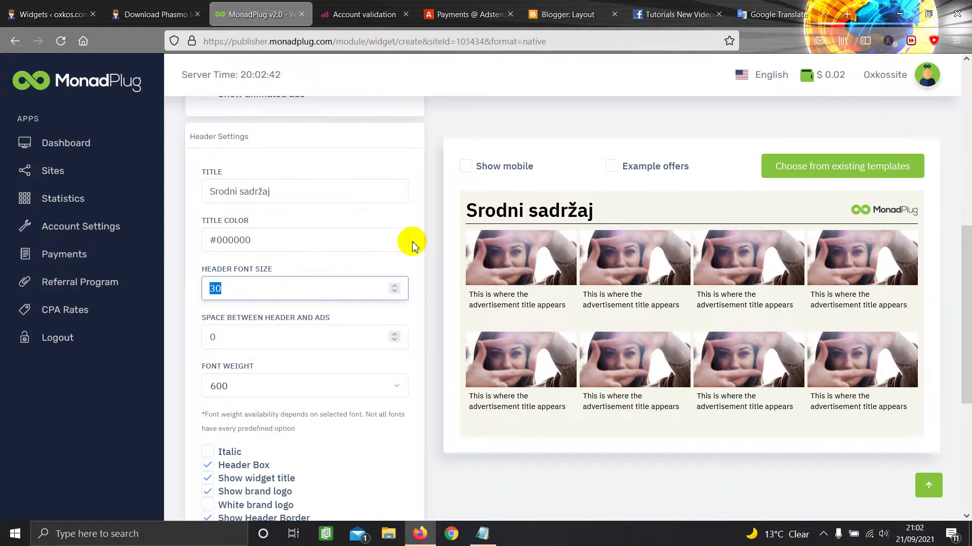
scroll(412, 243, down, 2)
scroll(412, 243, up, 2)
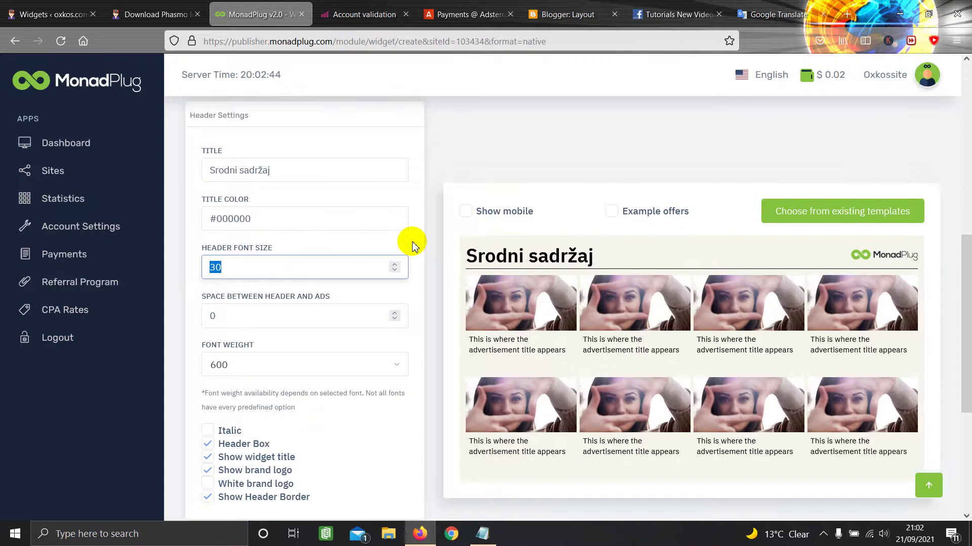
scroll(411, 242, down, 2)
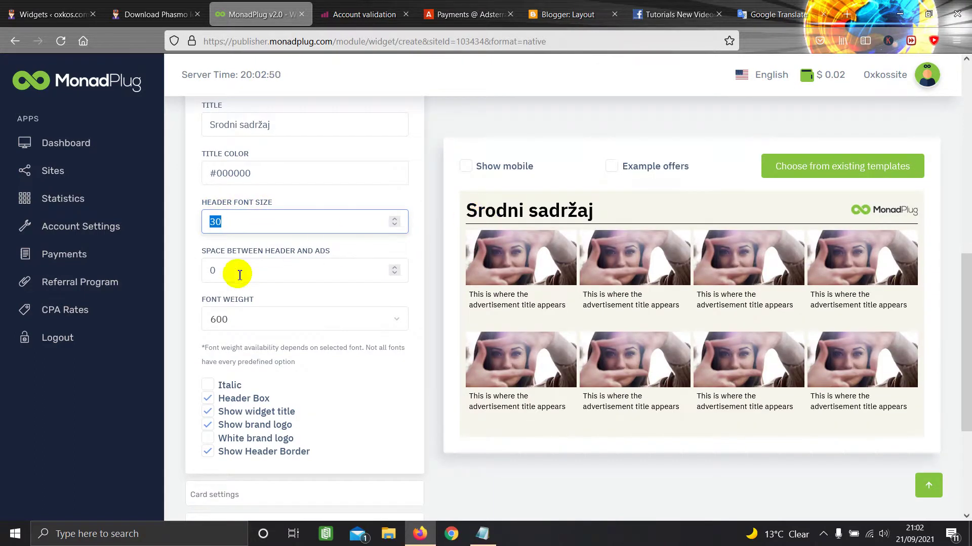
click(264, 273)
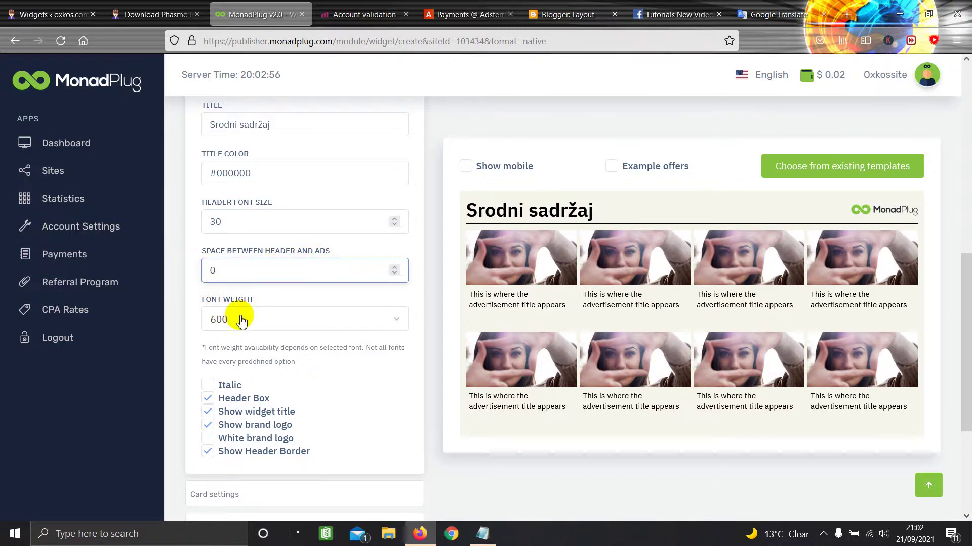
Step: Try the blue #1863D4 as the title color, but settle on the near-black #030303
click(240, 172)
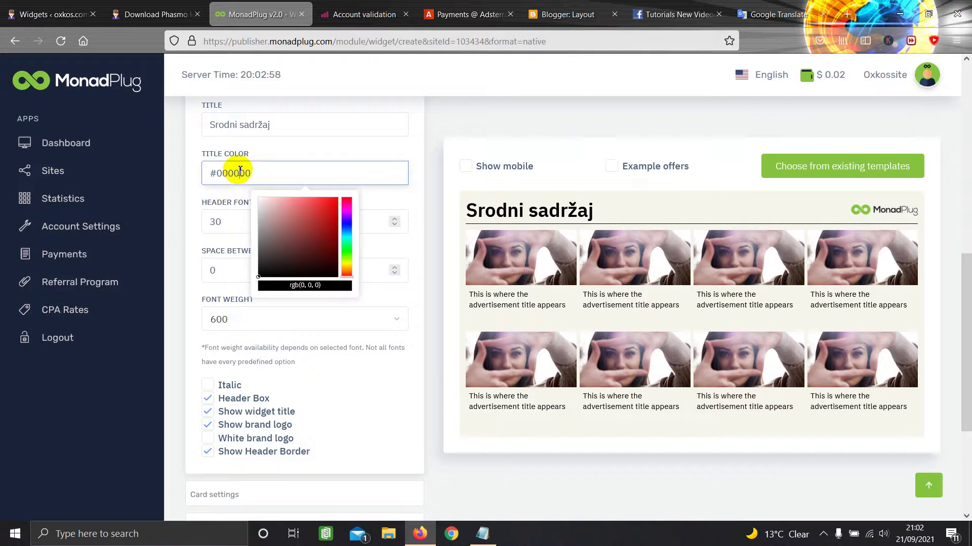
click(345, 228)
click(322, 221)
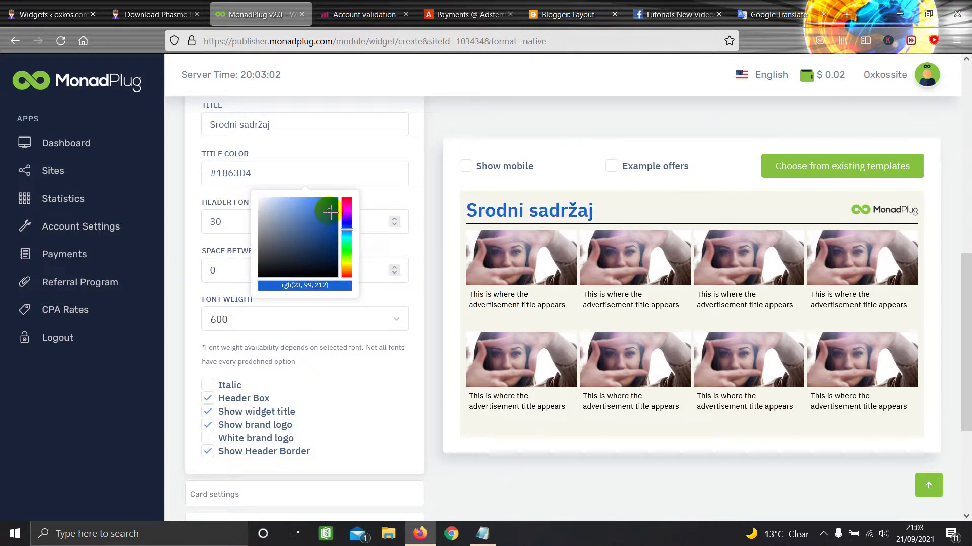
click(259, 276)
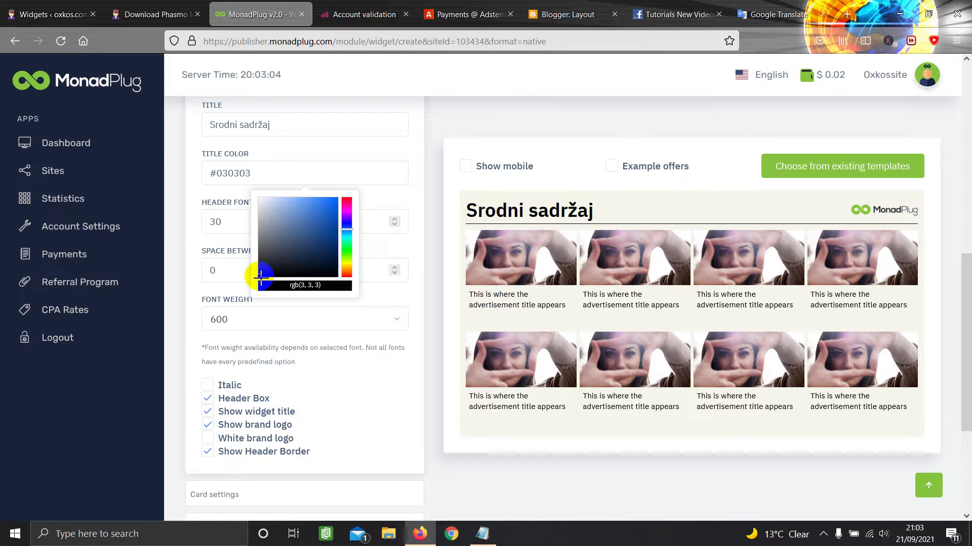
click(308, 154)
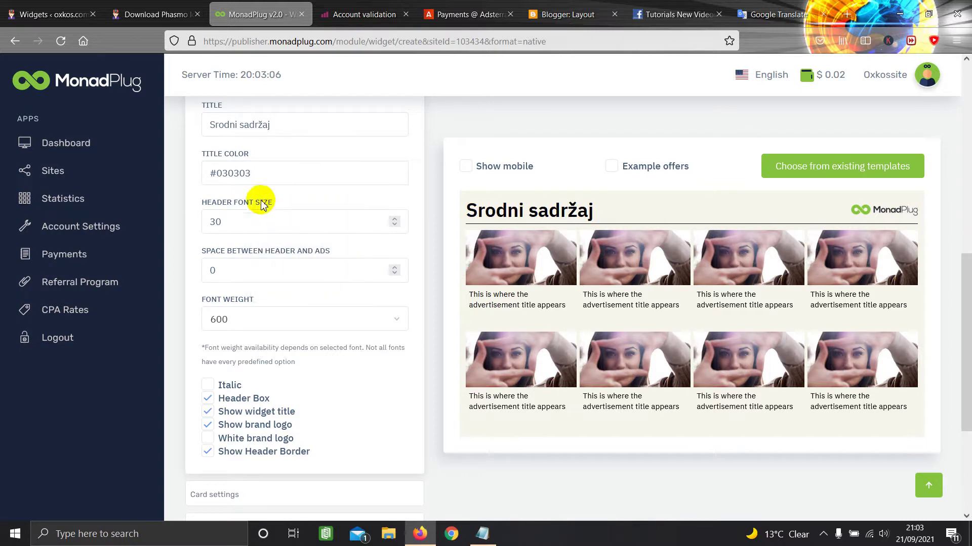
click(246, 173)
click(274, 161)
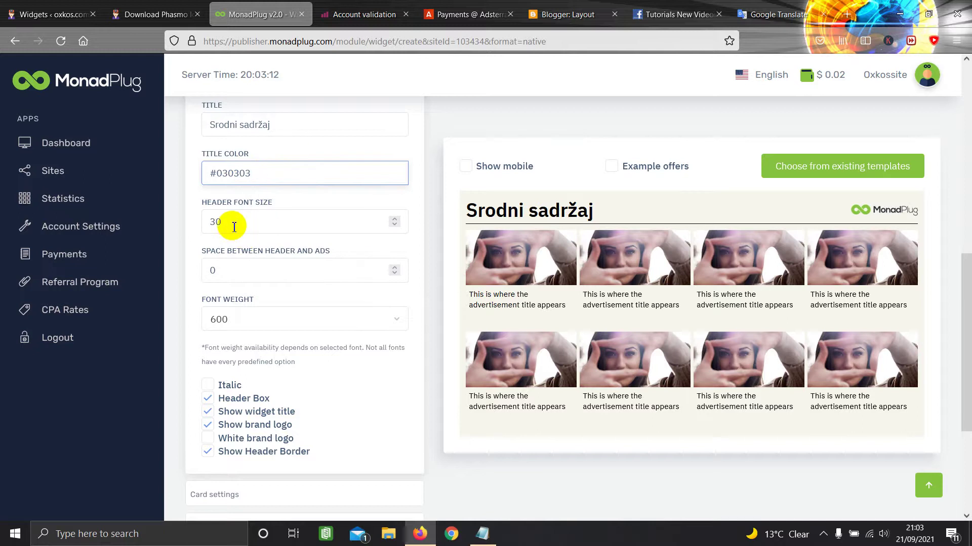
Step: Expand the card settings and review the text color, font and hover options against the preview
scroll(234, 278, down, 4)
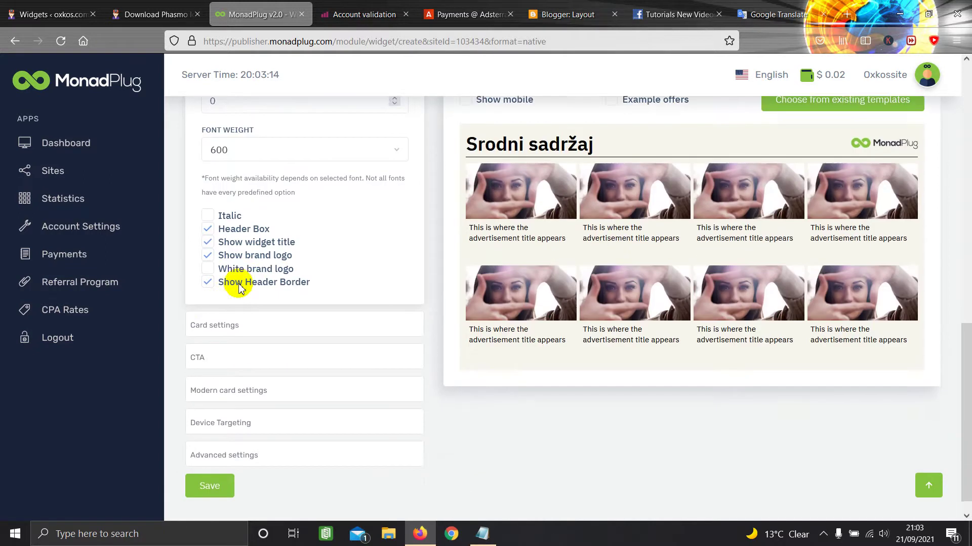
click(219, 303)
scroll(229, 278, down, 4)
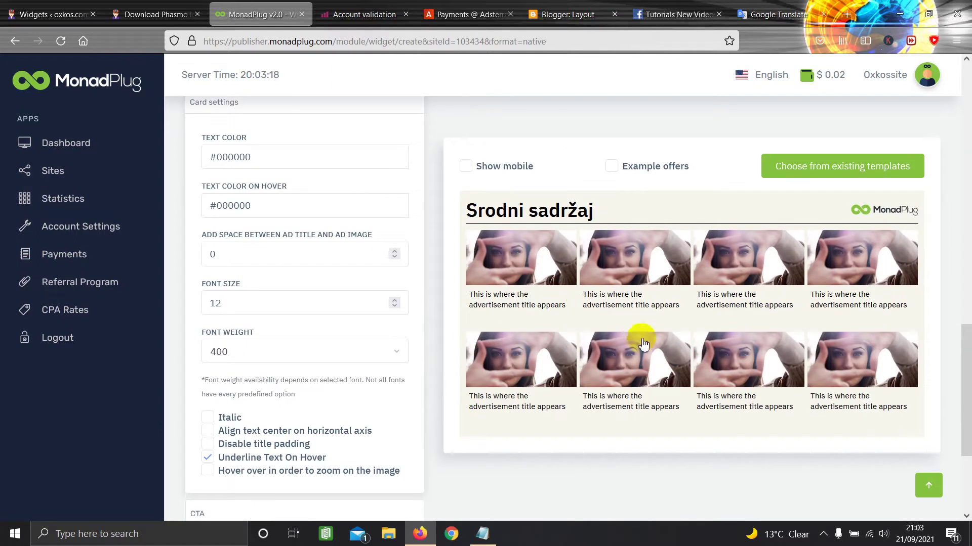
Step: Set the card text color of the ad titles to the blue #1813C9
click(239, 163)
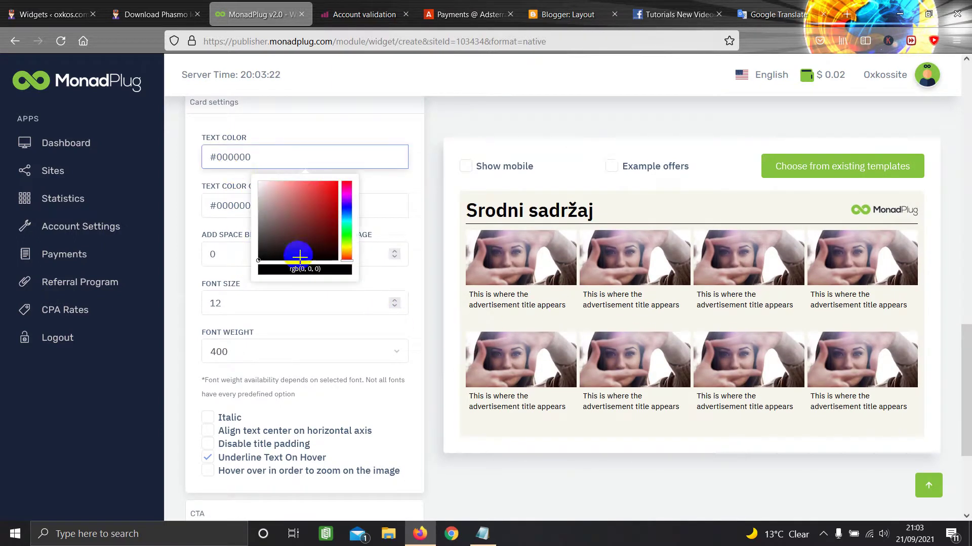
click(347, 214)
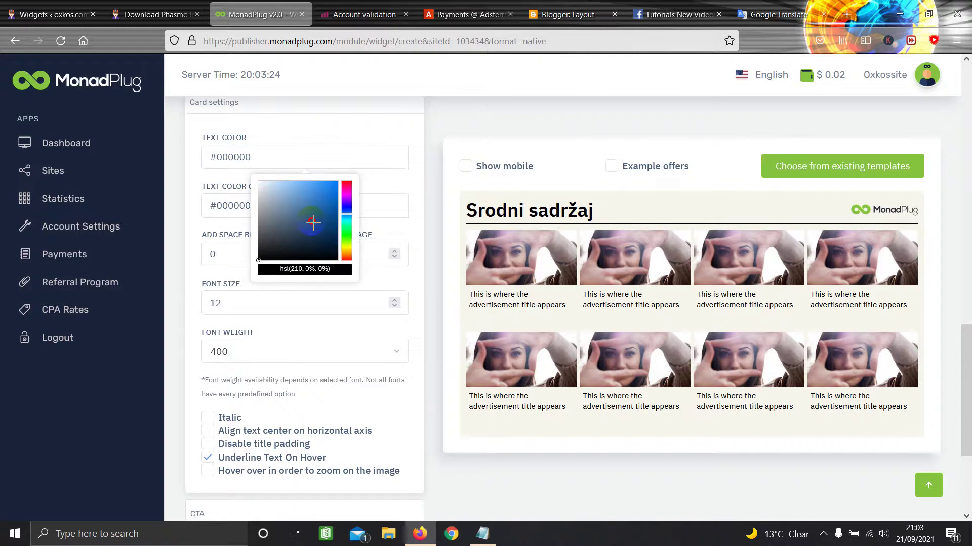
drag(312, 223, 331, 232)
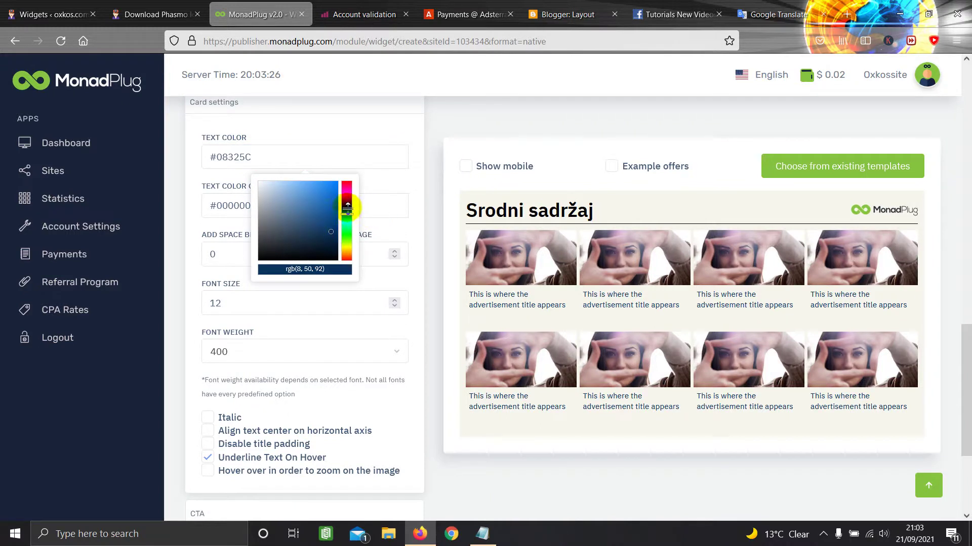
click(347, 207)
click(331, 199)
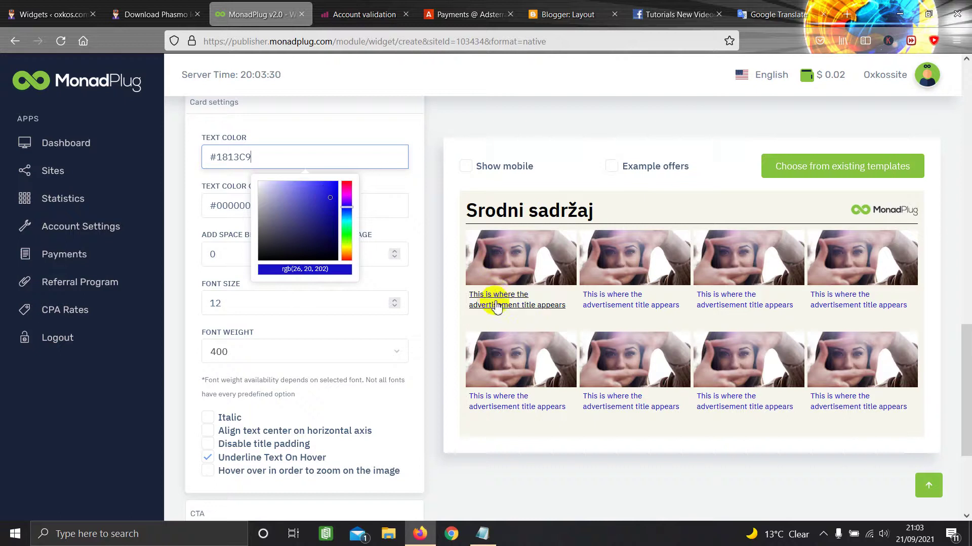
click(399, 188)
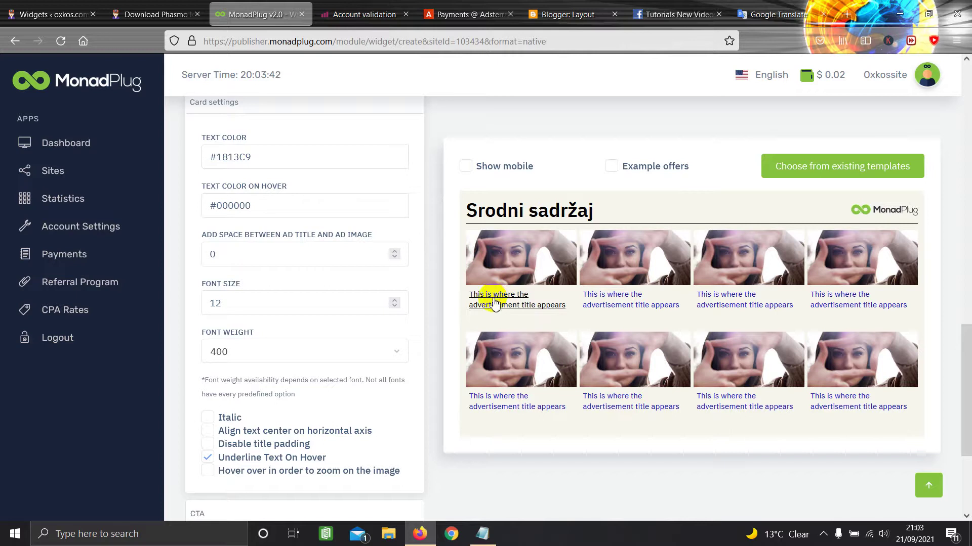
Step: Set the card text color on hover to the crimson #C5064A
click(236, 205)
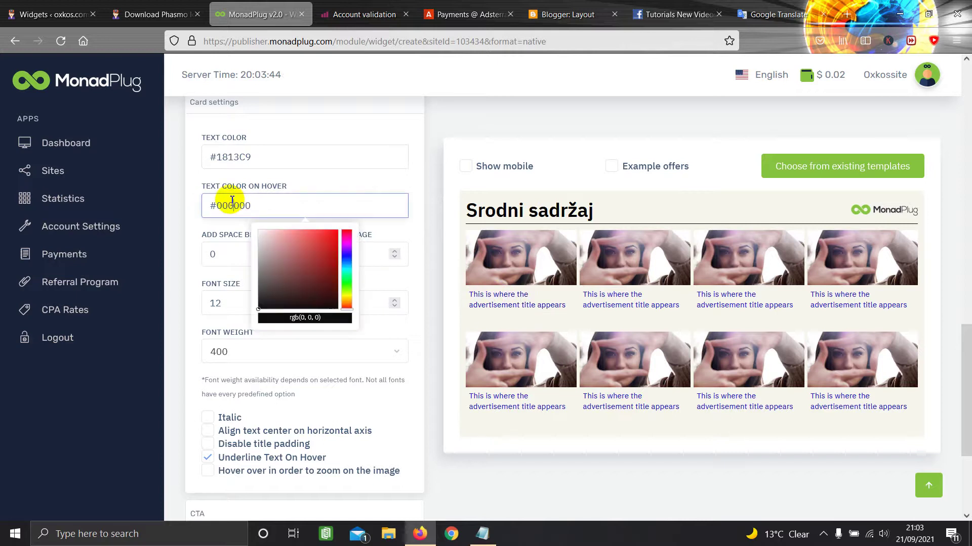
click(348, 259)
click(326, 247)
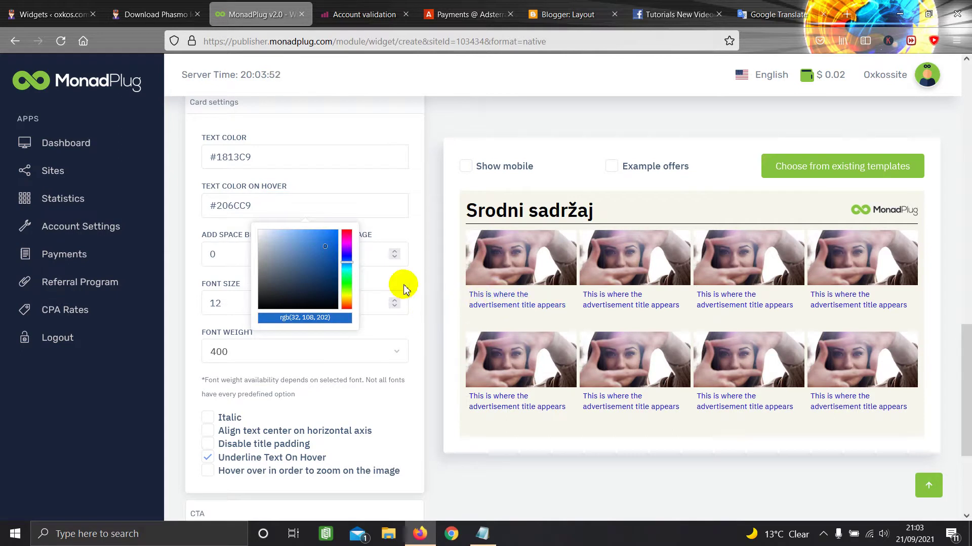
click(347, 236)
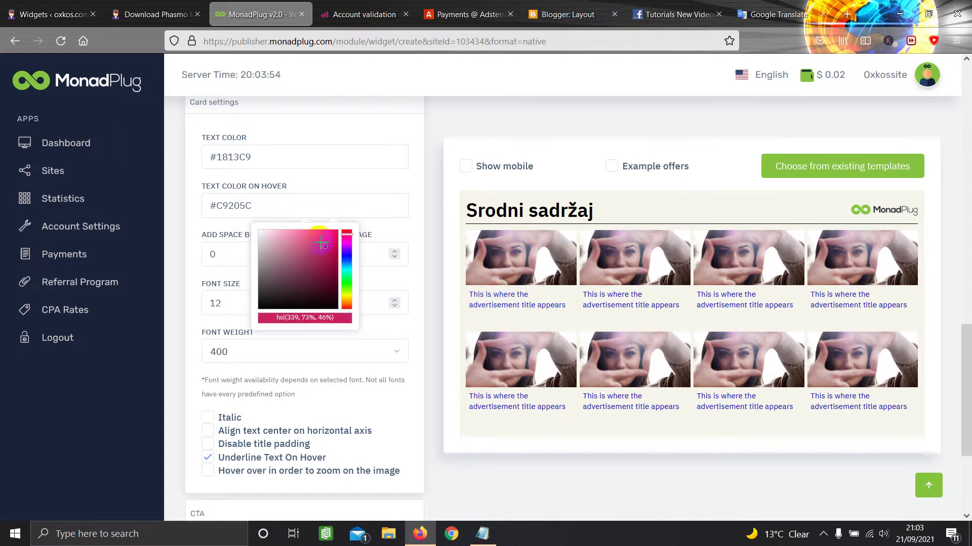
click(327, 264)
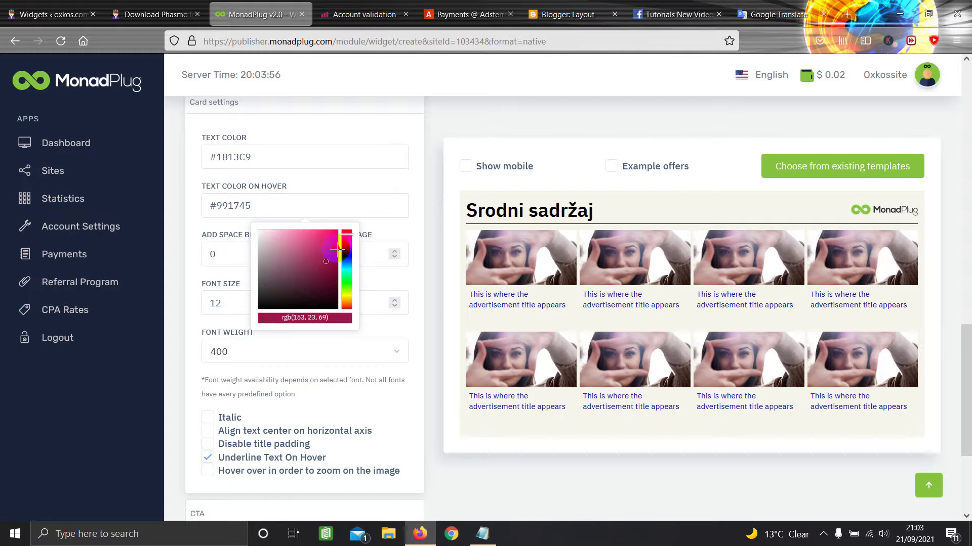
click(336, 248)
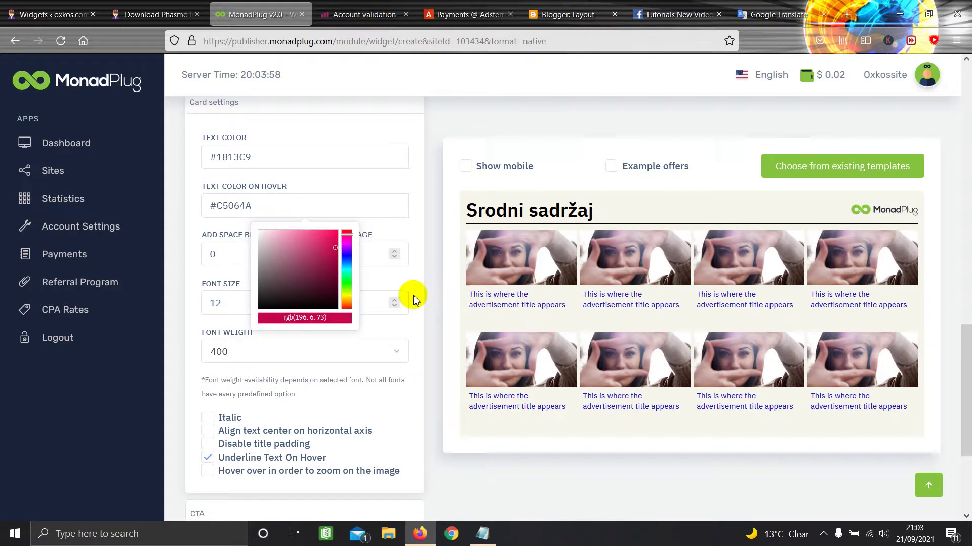
click(437, 248)
Step: Review the card font size, the remaining card text options, the CTA settings and the save option of the widget form
scroll(403, 282, down, 2)
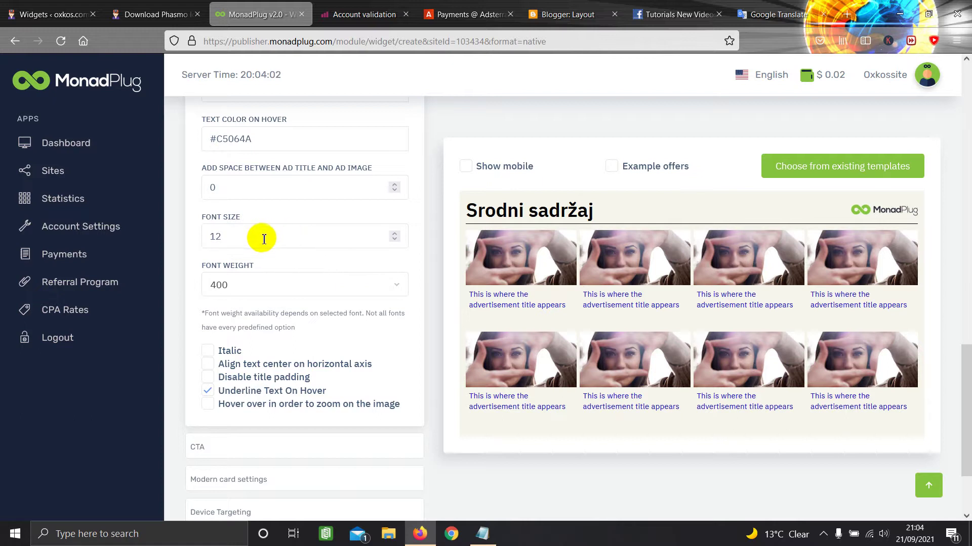
double_click(218, 237)
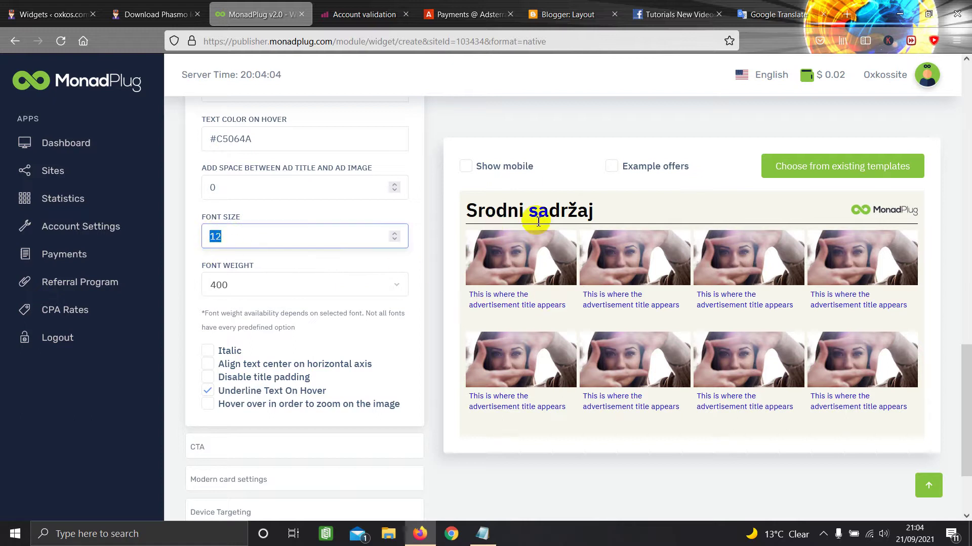
scroll(283, 322, down, 1)
scroll(283, 321, down, 2)
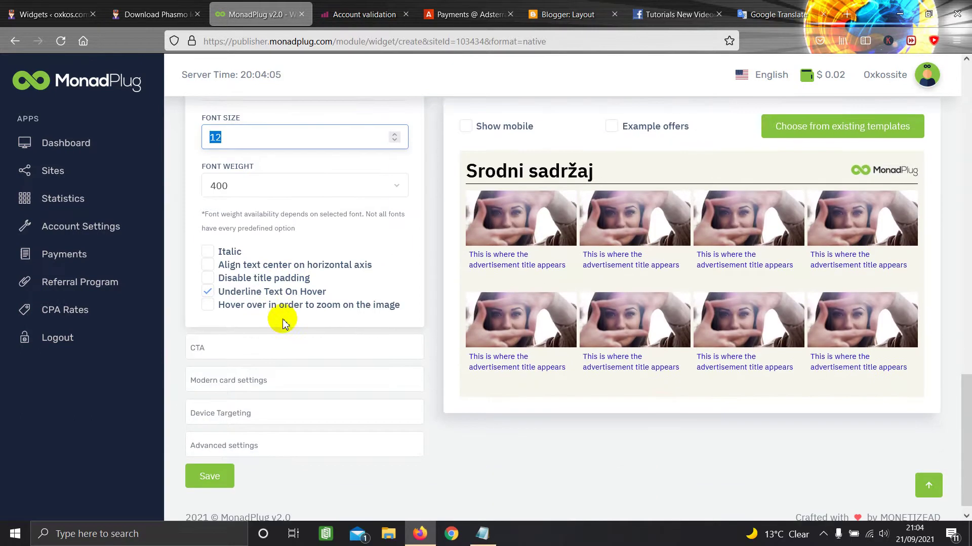
click(216, 337)
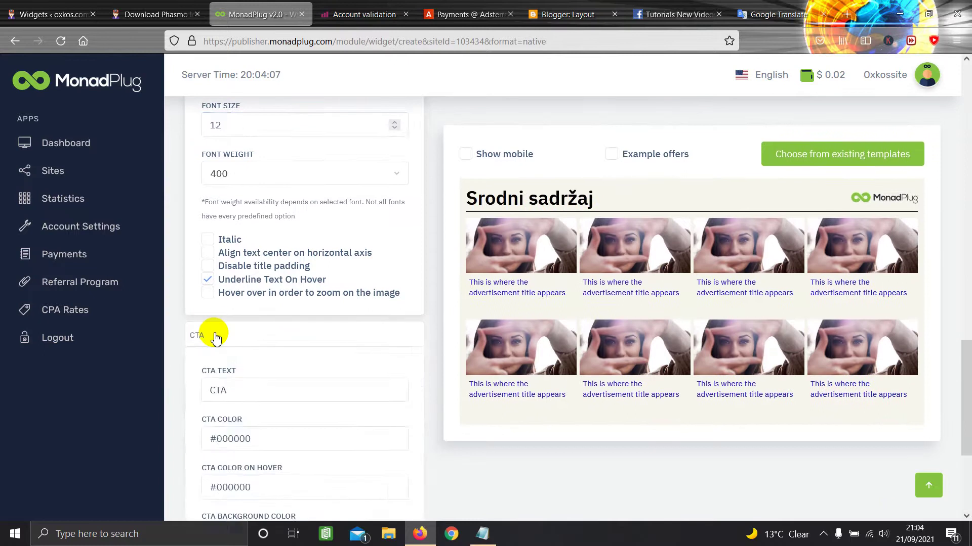
scroll(212, 332, down, 3)
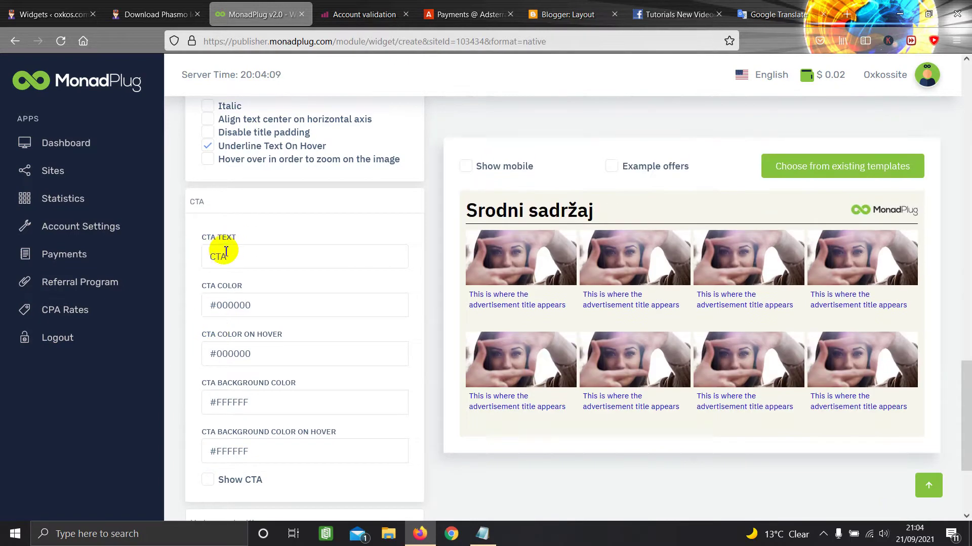
click(221, 202)
click(221, 220)
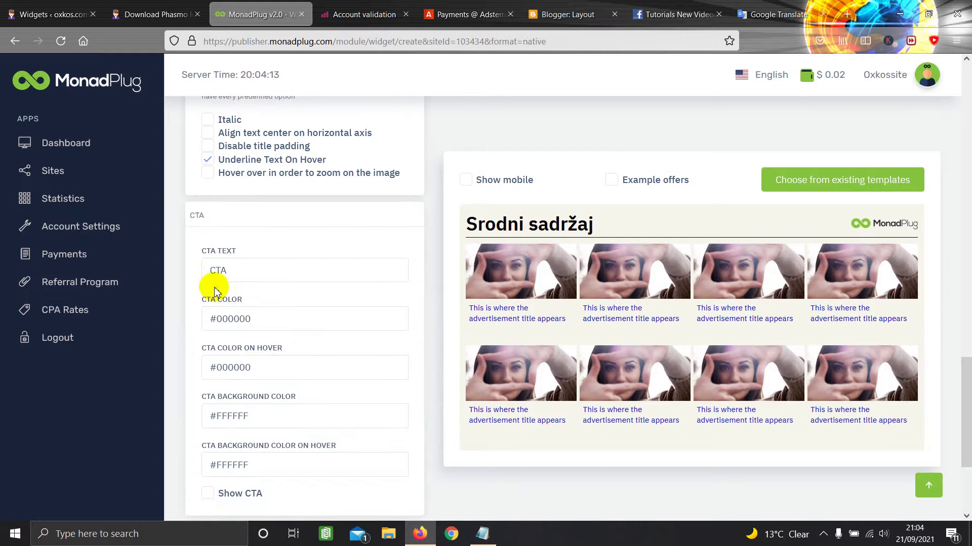
click(227, 212)
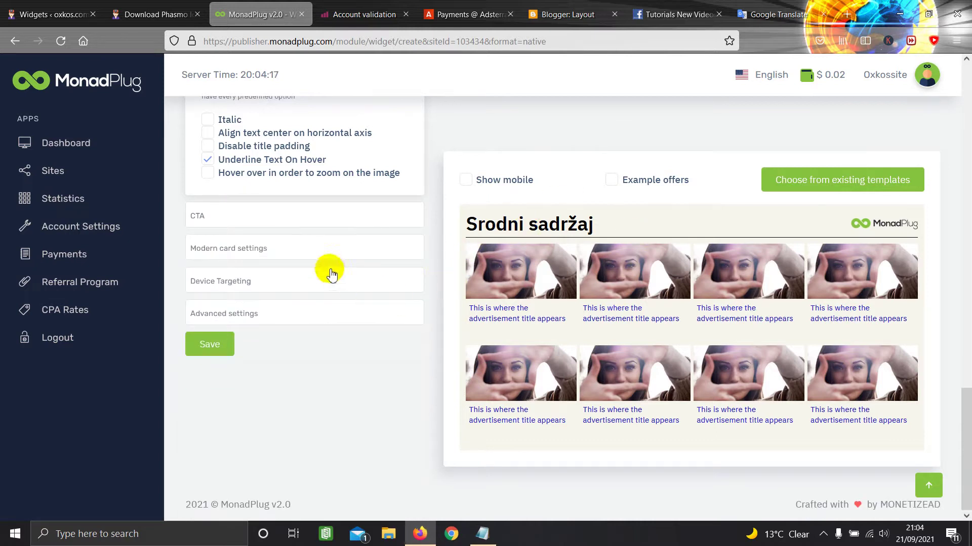
click(208, 351)
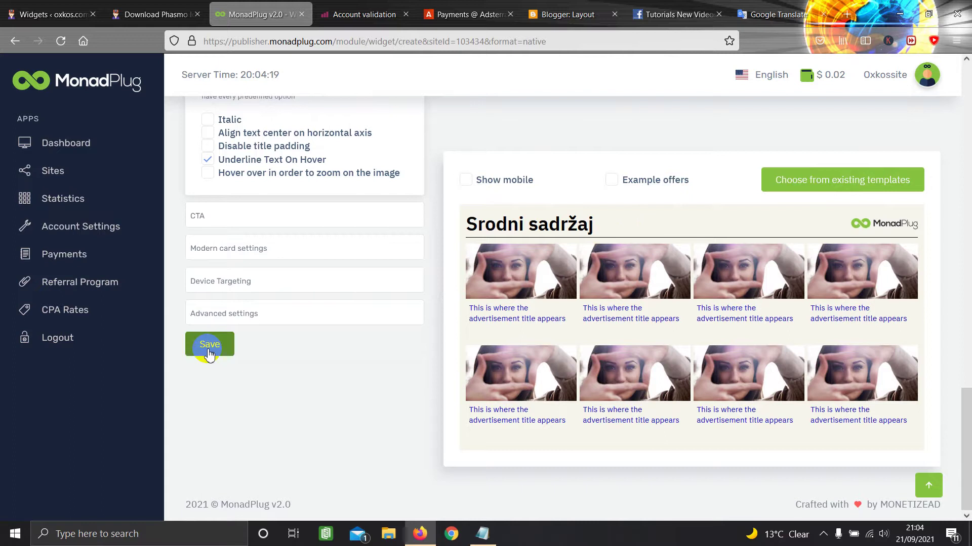
click(223, 350)
scroll(455, 326, up, 5)
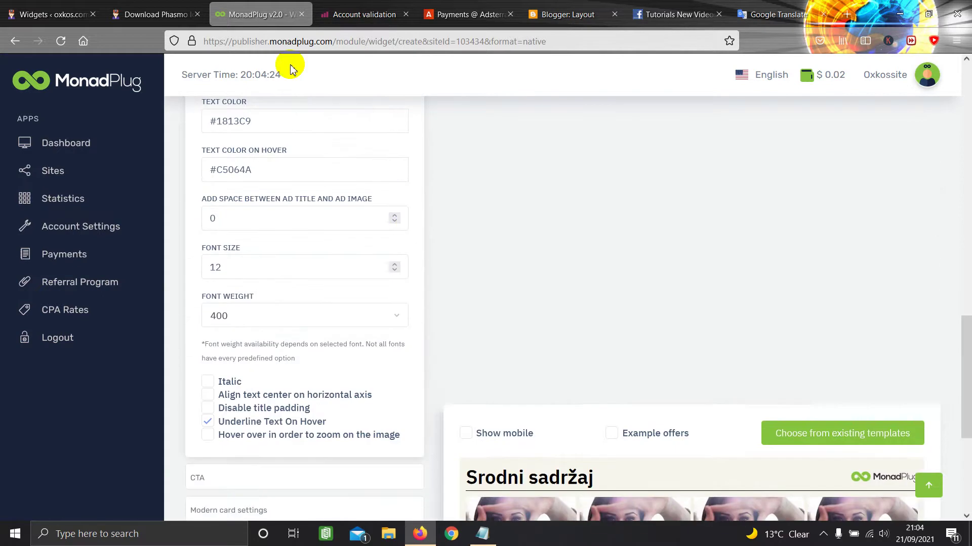
Step: Switch to the oxkos.com WordPress admin and open the page for adding new plugins
click(28, 6)
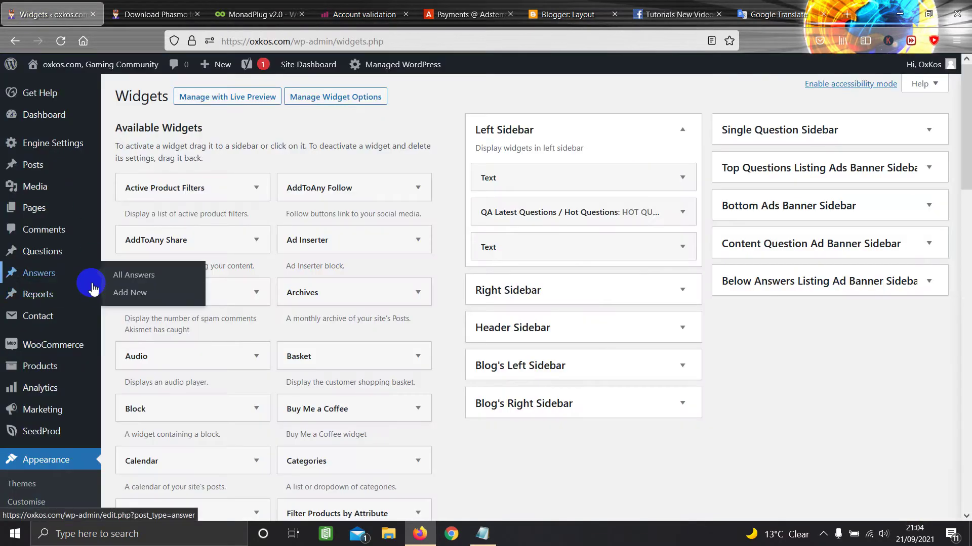
scroll(279, 351, down, 3)
scroll(280, 352, down, 3)
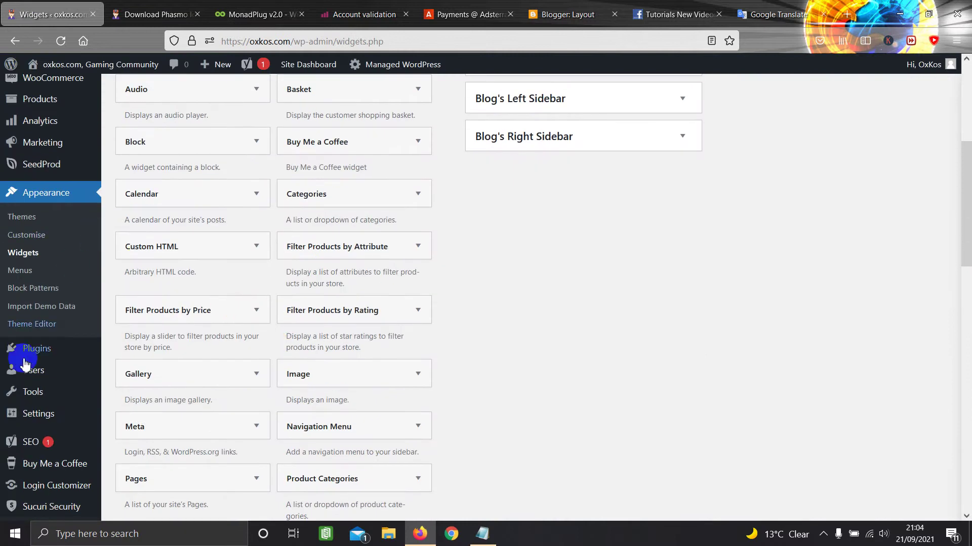
click(35, 415)
mouse_move(36, 415)
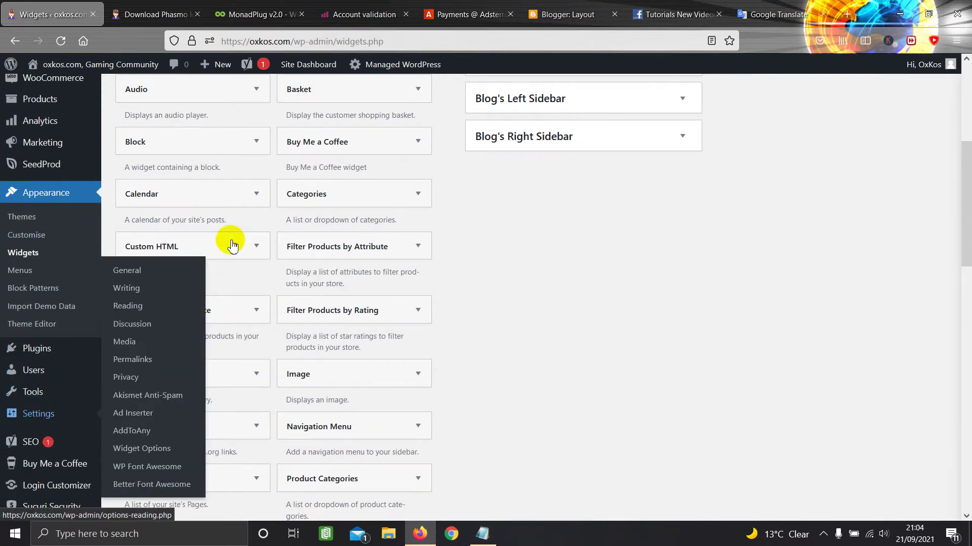
scroll(213, 245, up, 3)
scroll(70, 301, down, 3)
click(91, 318)
mouse_move(48, 358)
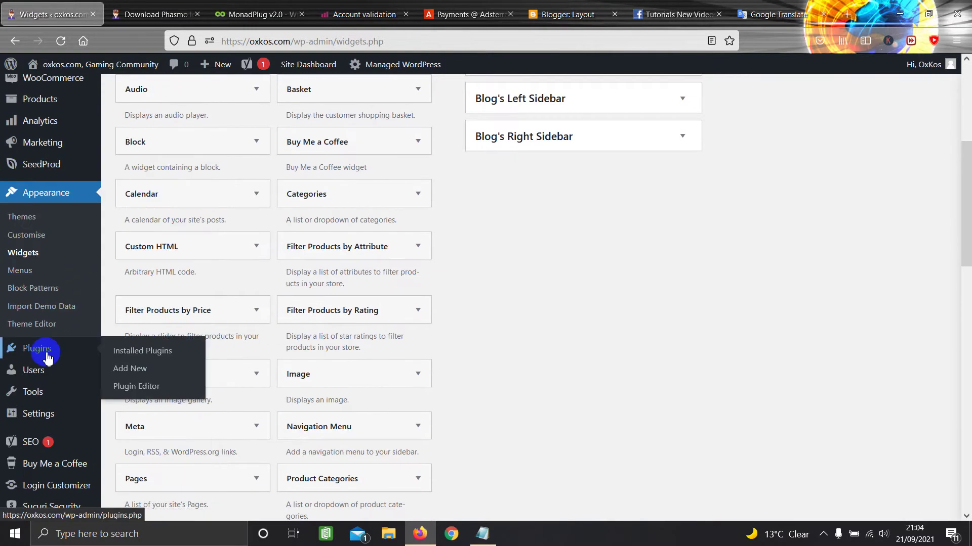
click(126, 371)
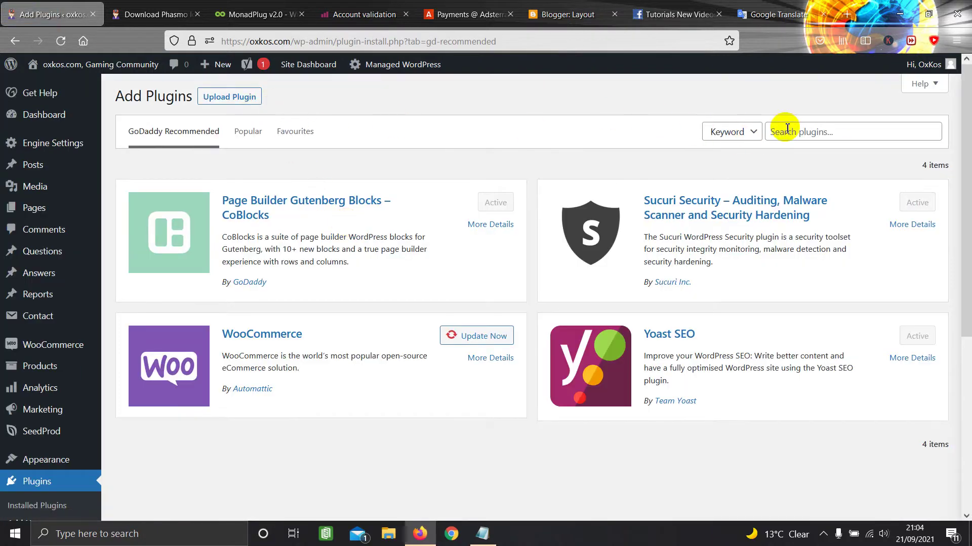
Step: Search the plugin directory for "ad insert" and examine the Ad Inserter entry and its alternatives
text(ad insert)
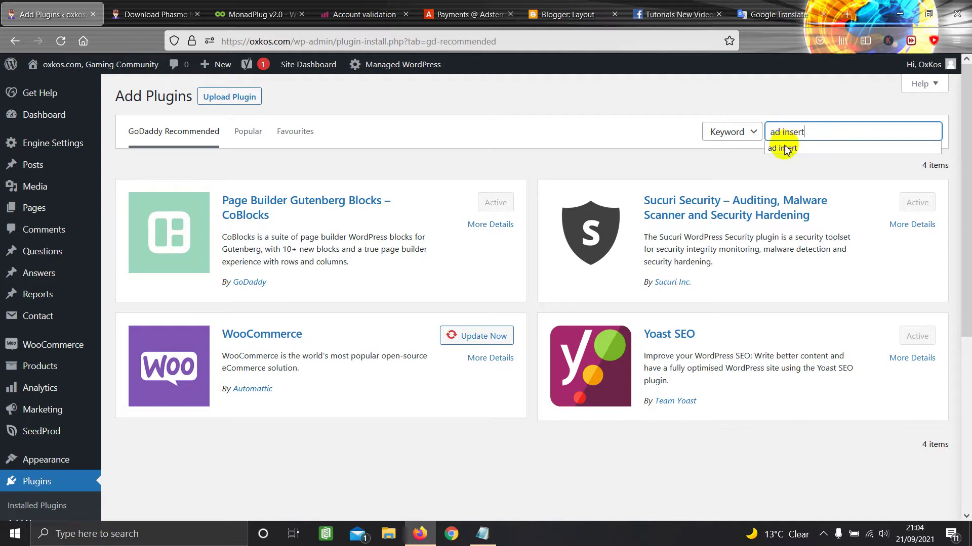
click(782, 148)
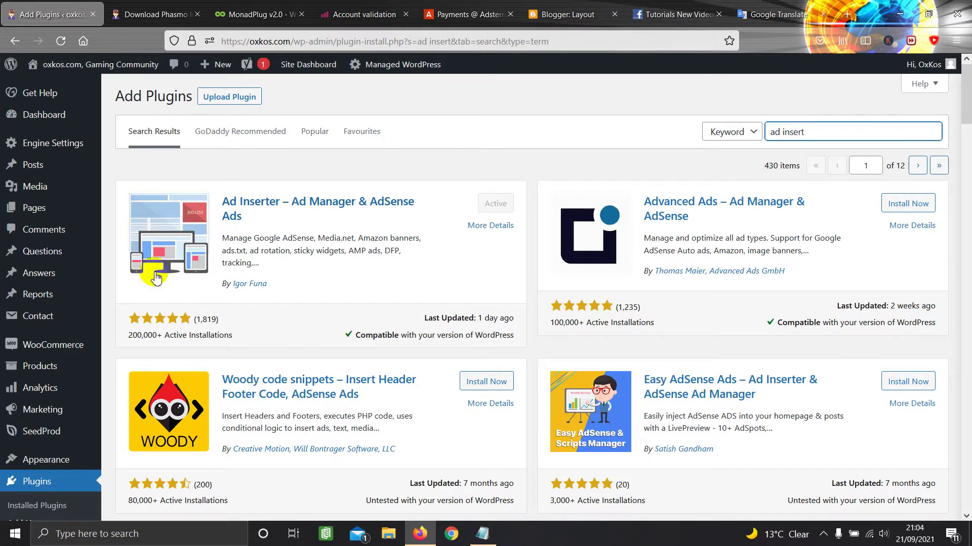
scroll(192, 325, down, 2)
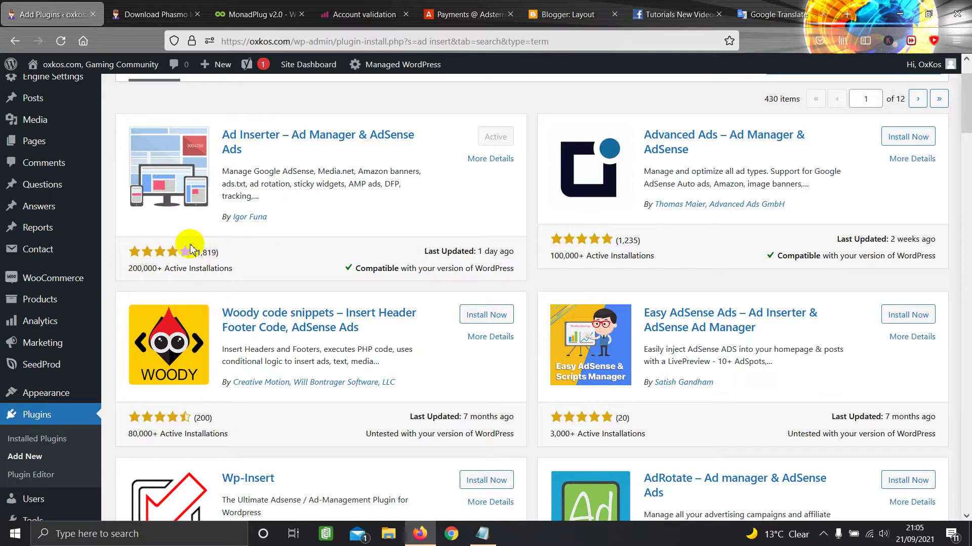
scroll(185, 251, down, 2)
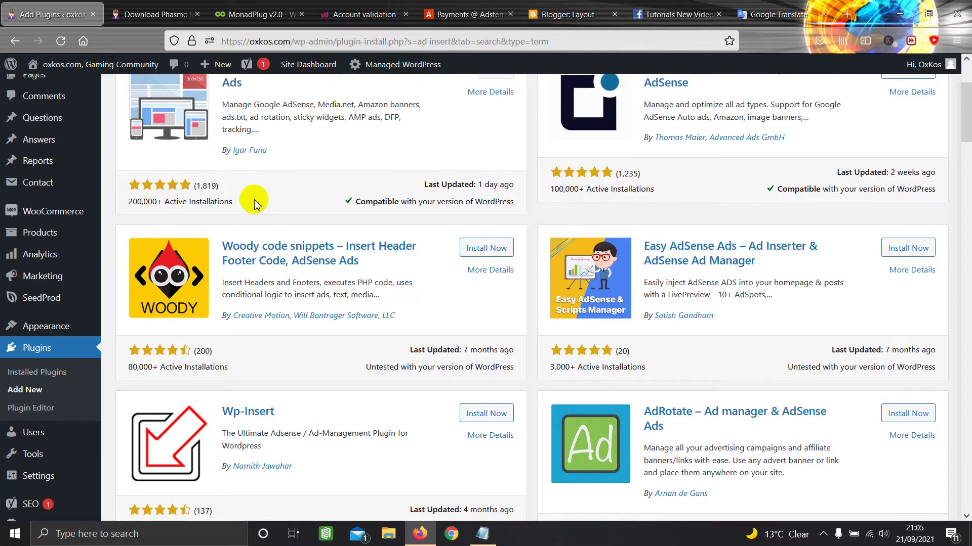
Step: Open the Ad Inserter settings and bring up block 3 with its ad code, page types, insertion and alignment options
scroll(256, 260, down, 4)
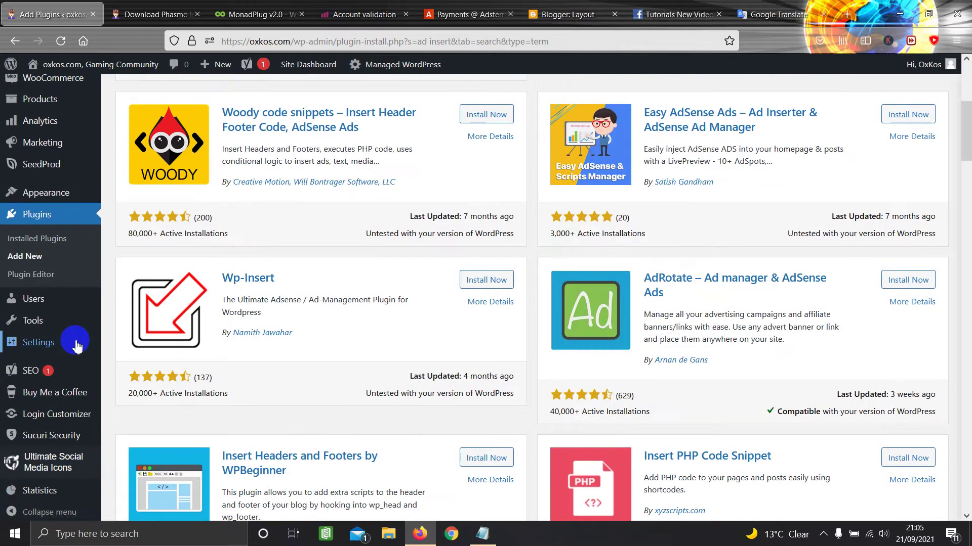
mouse_move(60, 347)
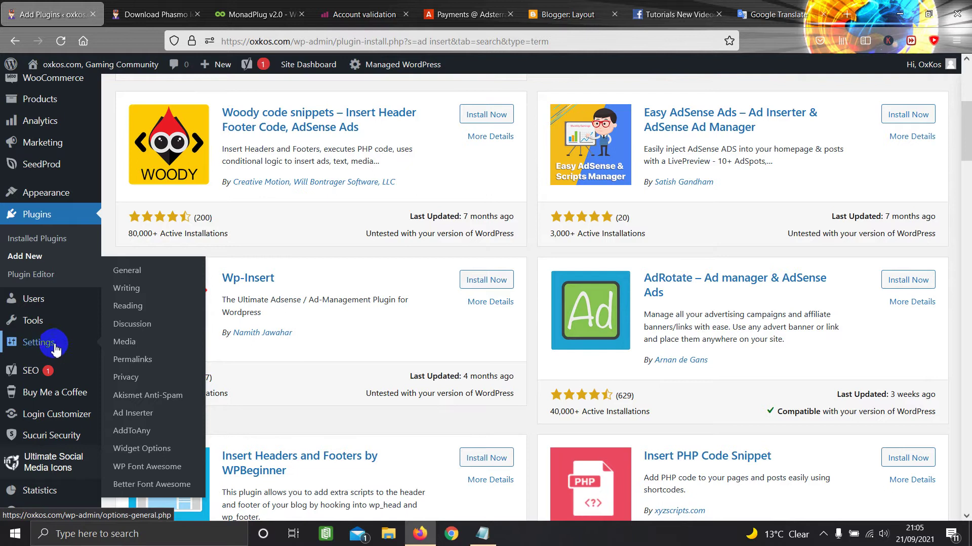
click(135, 414)
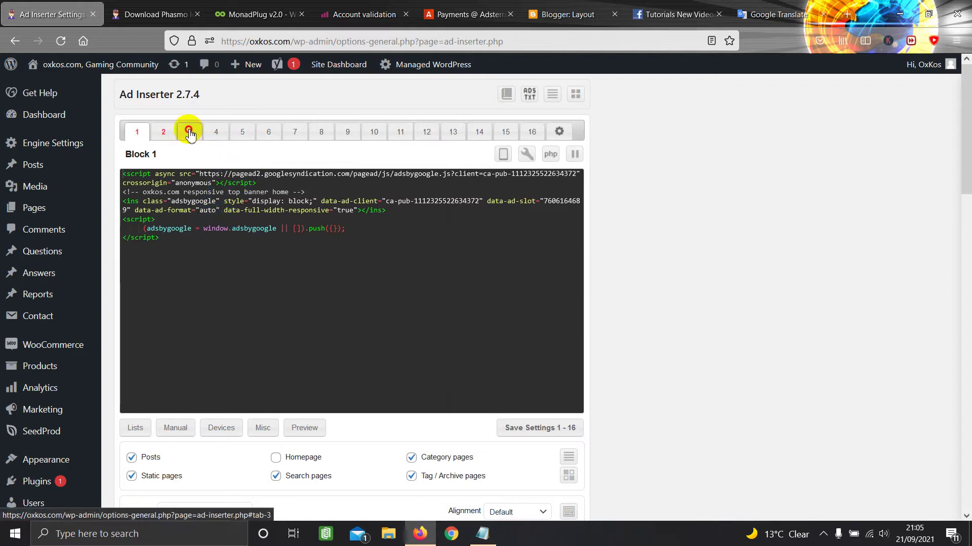
click(190, 133)
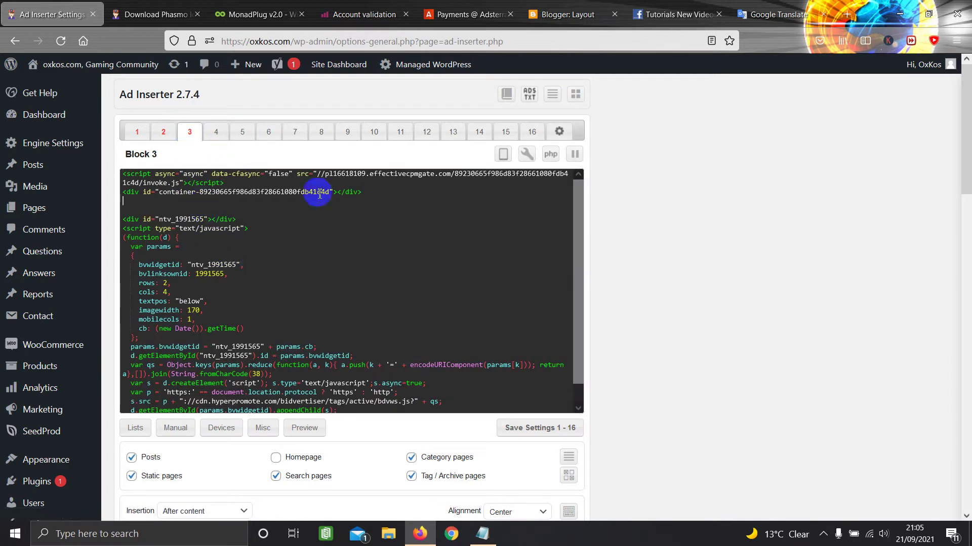
scroll(205, 284, down, 5)
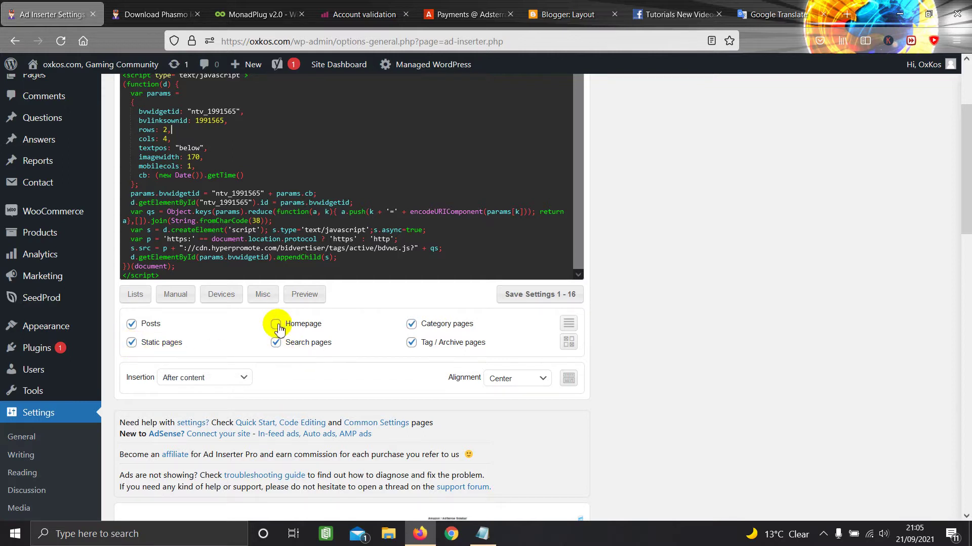
Step: Switch to the Download Phasmo question page and examine the native ads shown below its content
click(152, 14)
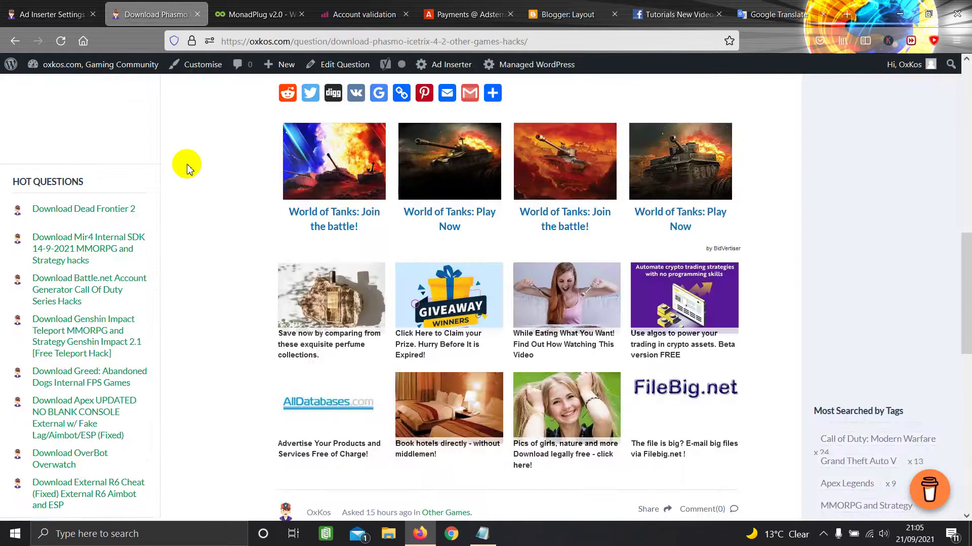
scroll(202, 164, up, 5)
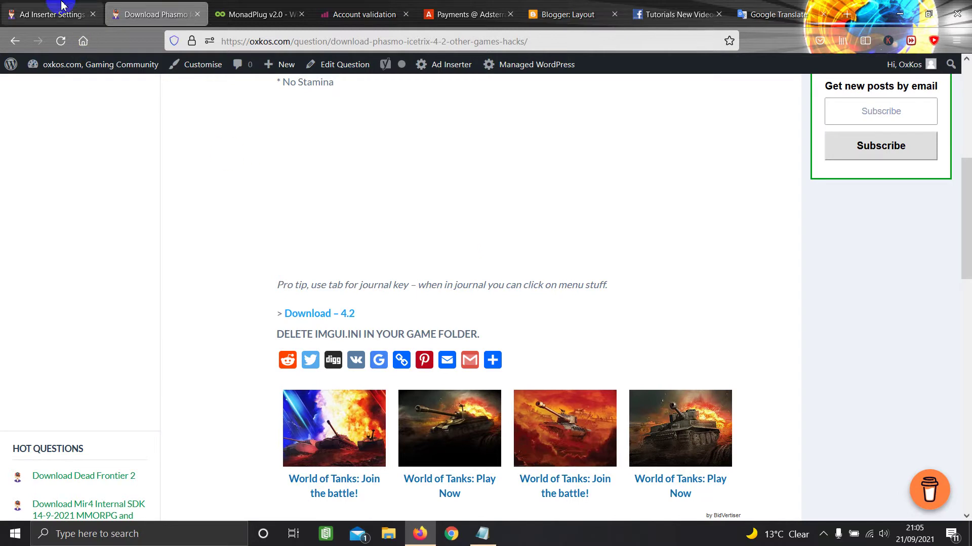
Step: Compare block 3's page types, insertion and alignment in Ad Inserter with the native ads below the Download Phasmo question
click(73, 12)
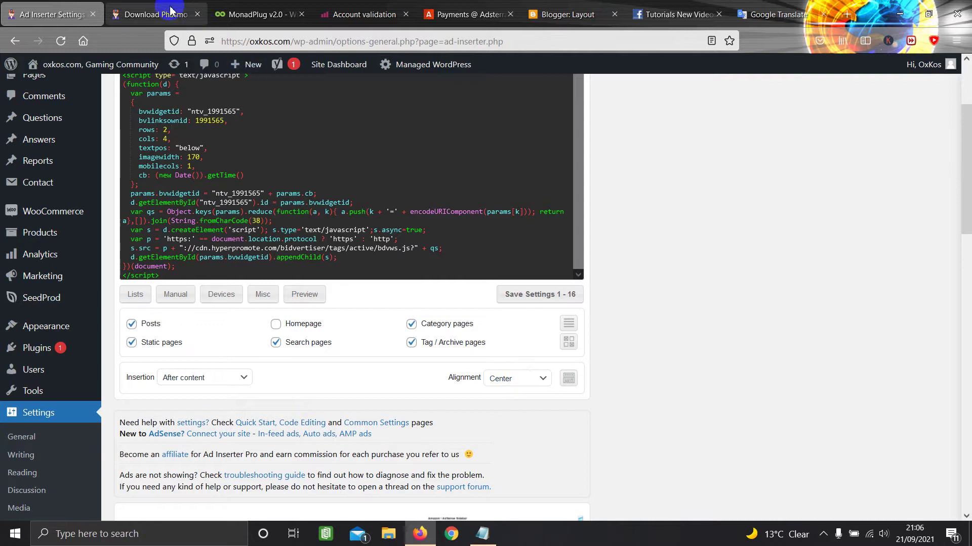
click(191, 6)
scroll(250, 297, down, 3)
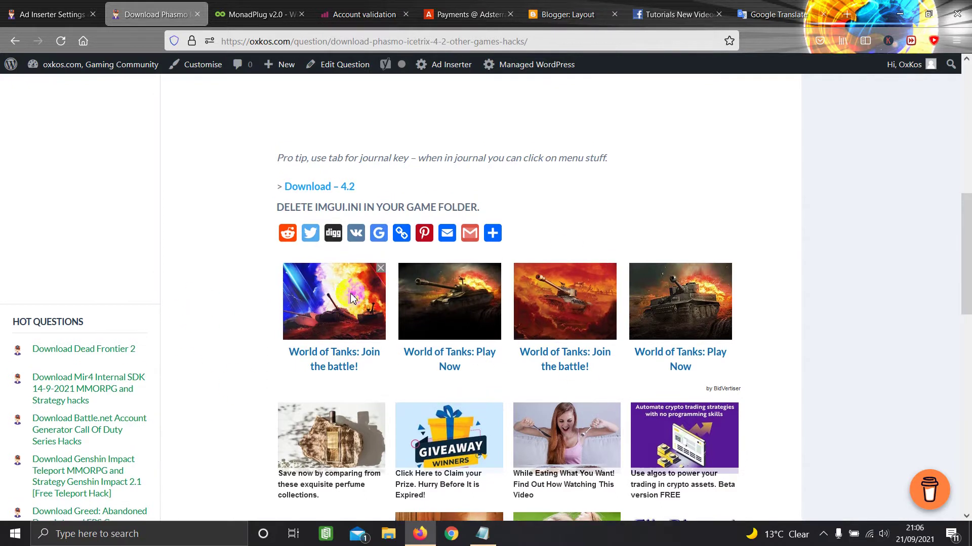
scroll(339, 291, up, 5)
scroll(290, 304, down, 6)
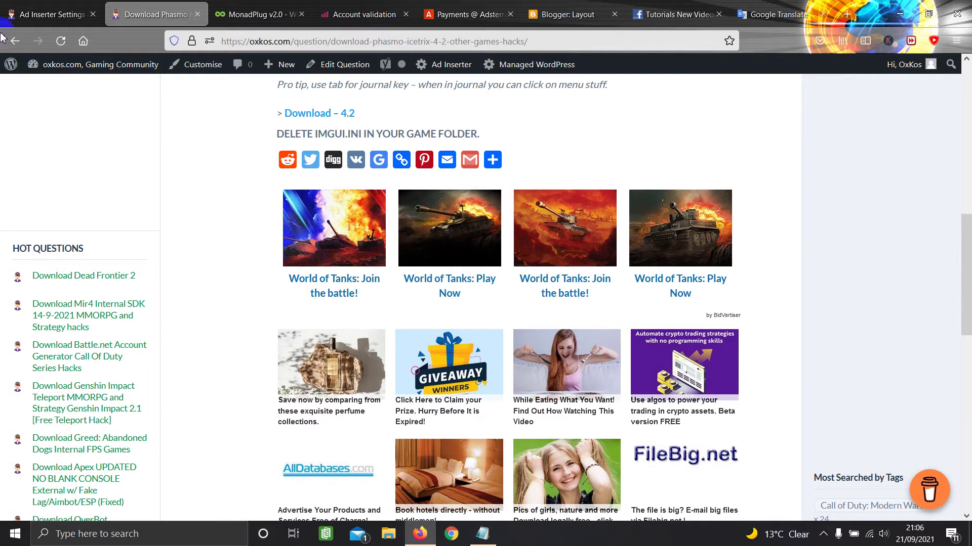
Step: Review the block 3 ad code in the Ad Inserter settings and switch back to the MonadPlug native widget editor
click(71, 14)
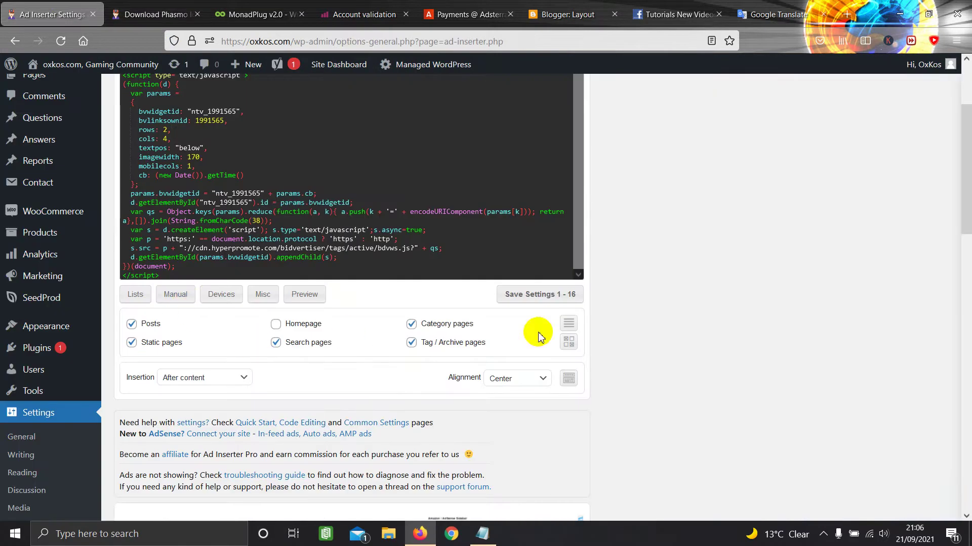
scroll(524, 306, up, 3)
scroll(310, 245, up, 1)
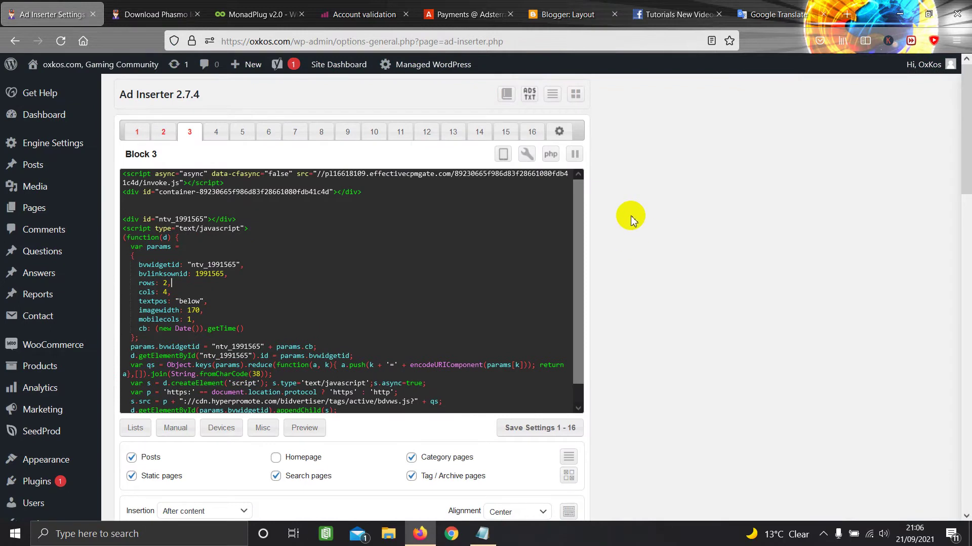
click(233, 12)
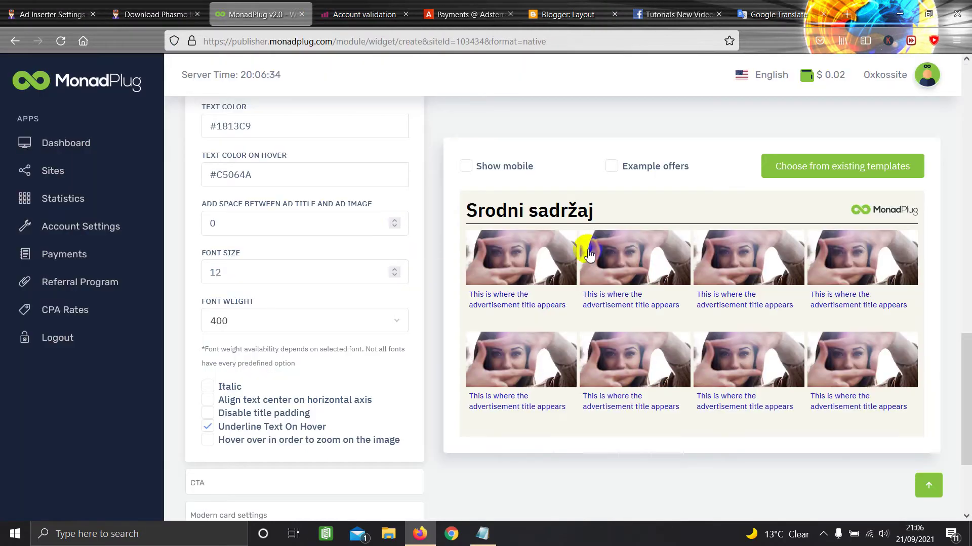